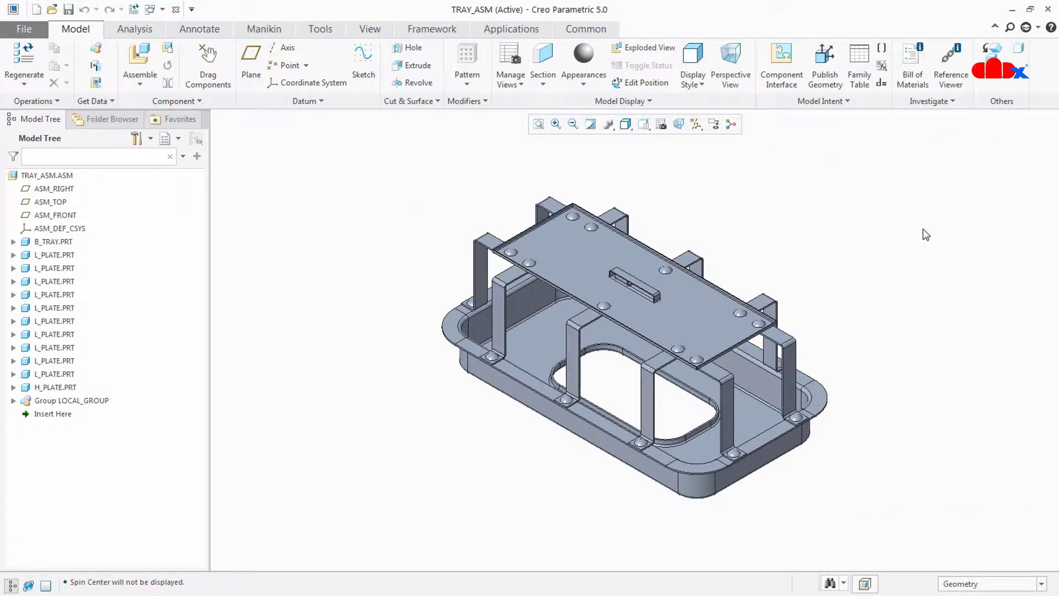
Open the TRAY_ASM drawing from the assembly's context menu, maximize the window and zoom in
right_click(65, 182)
left_click(83, 191)
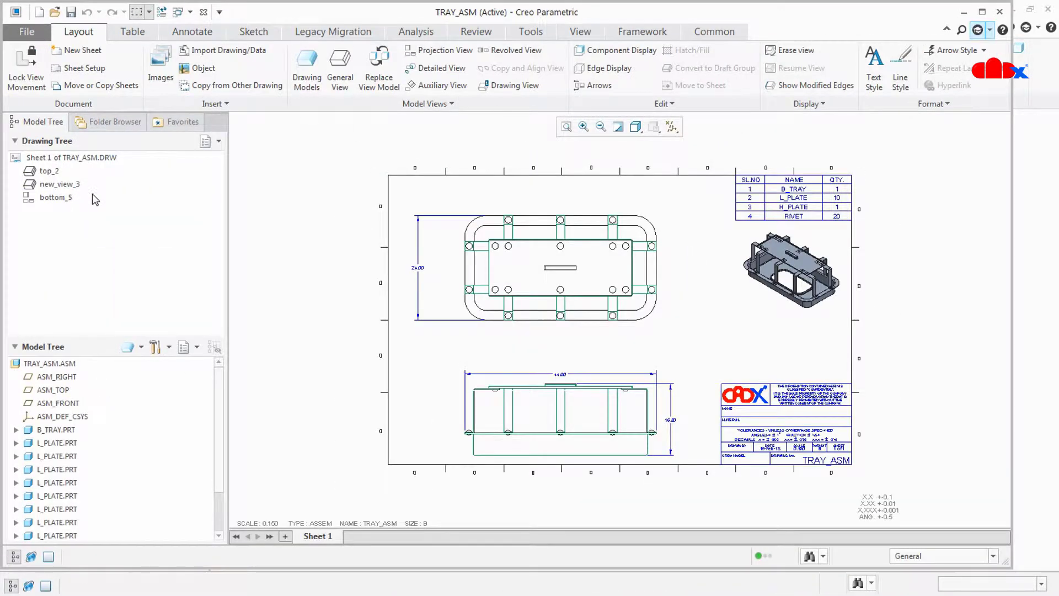
left_click(982, 12)
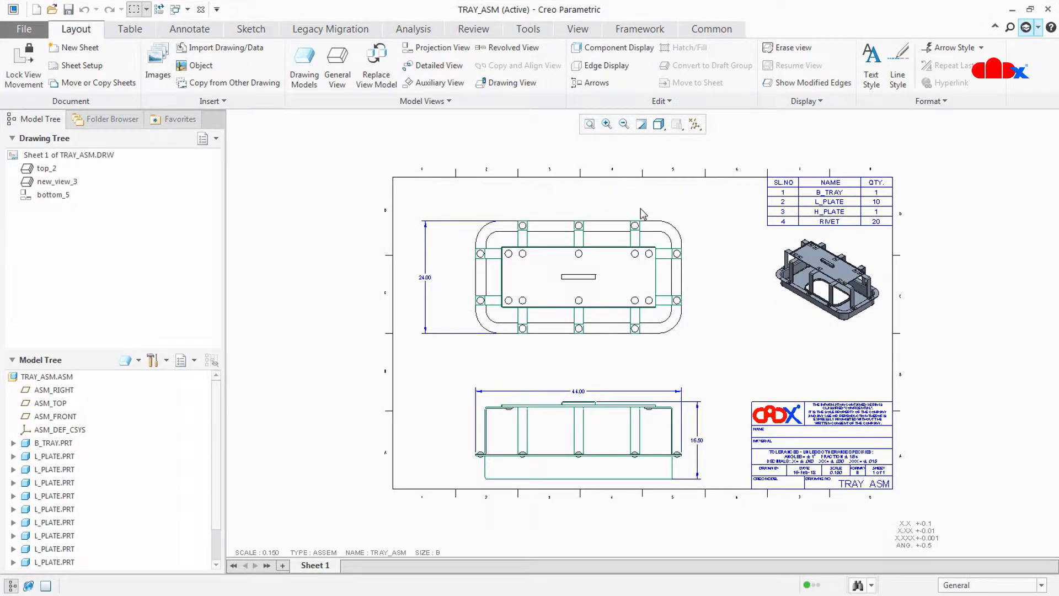
scroll(640, 218, "down", 2)
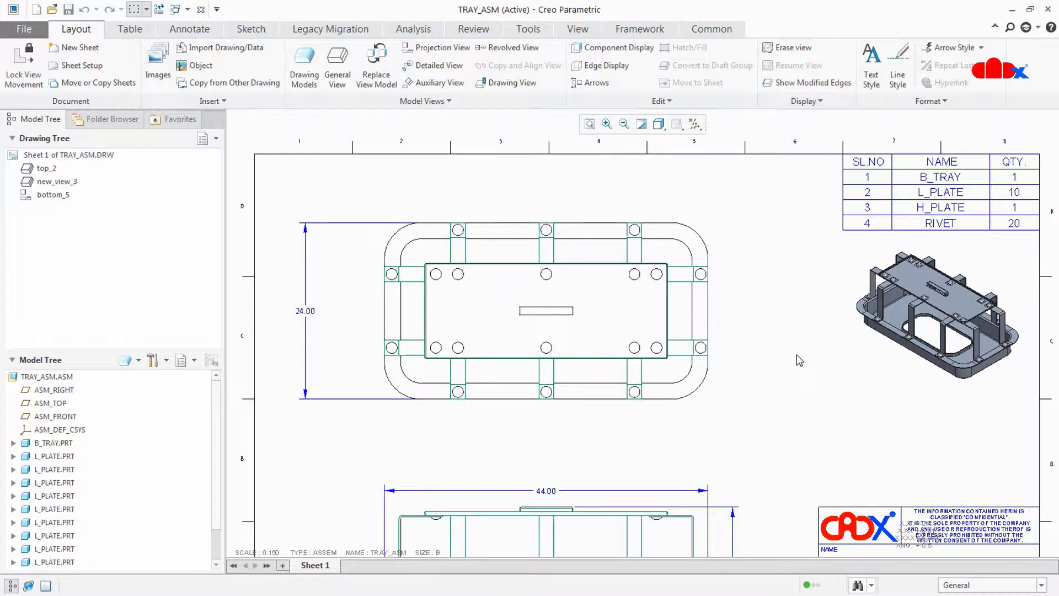
Create balloons for all BOM items (1–4) on the top view, then select the parts table
left_click(133, 34)
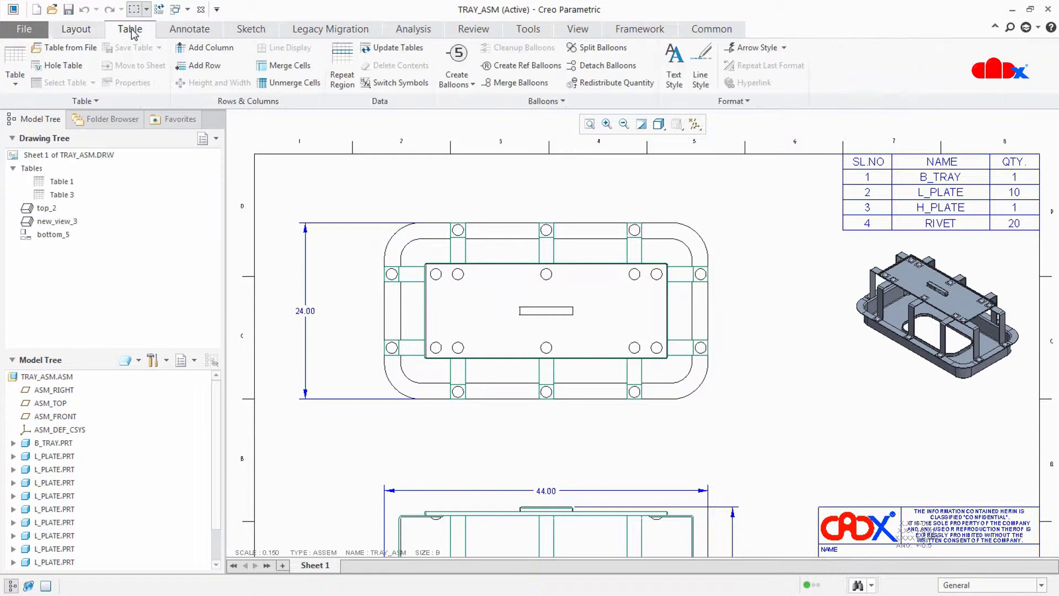
left_click(456, 78)
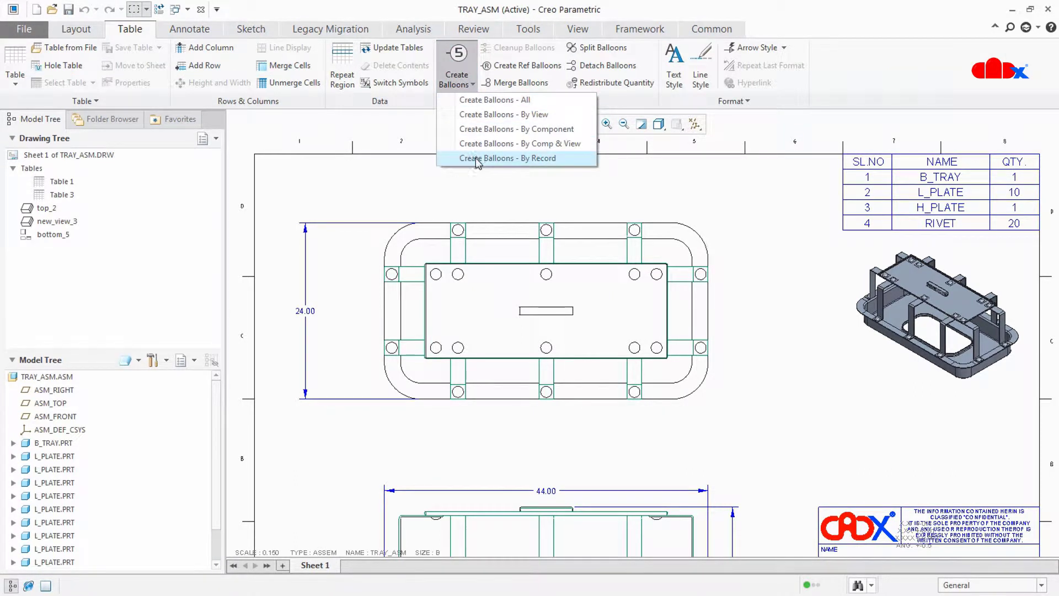
left_click(487, 100)
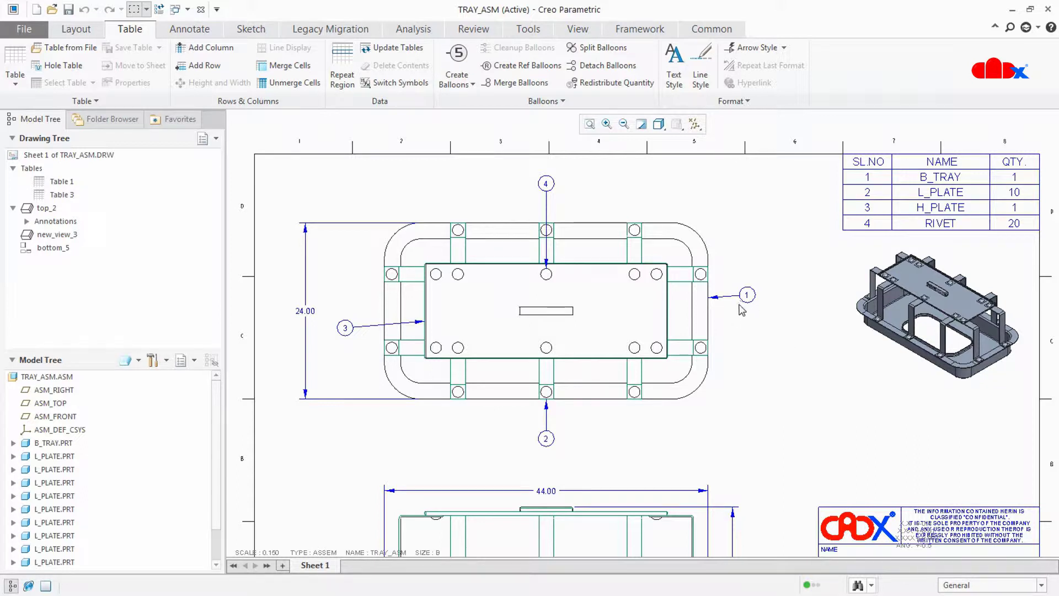
left_click_drag(824, 130, 1053, 247)
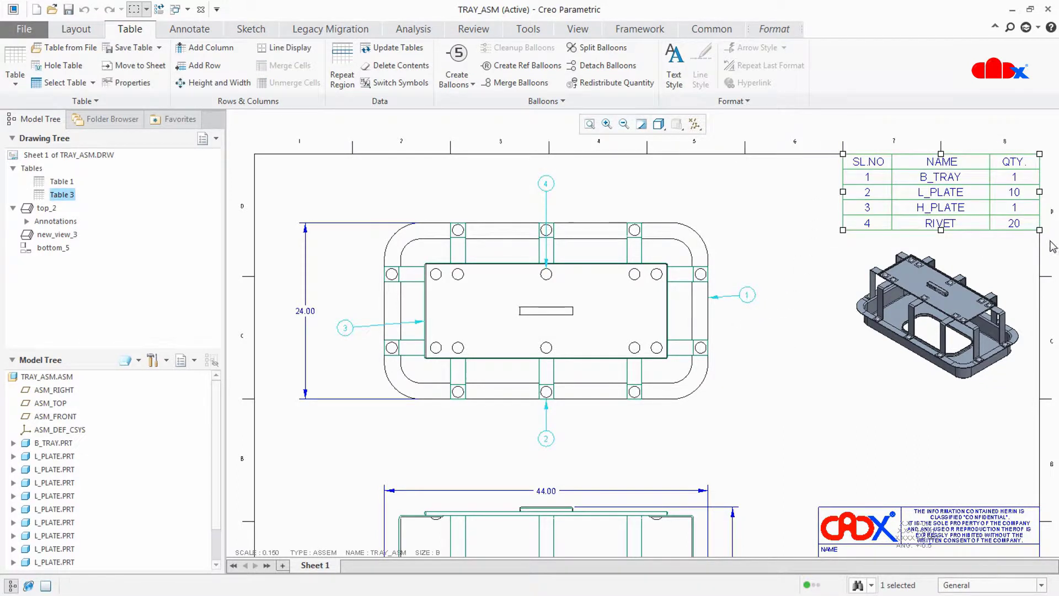
Change the BOM balloon parameter from rpt.index to the NAME column (asm.mbr.name)
left_click(133, 84)
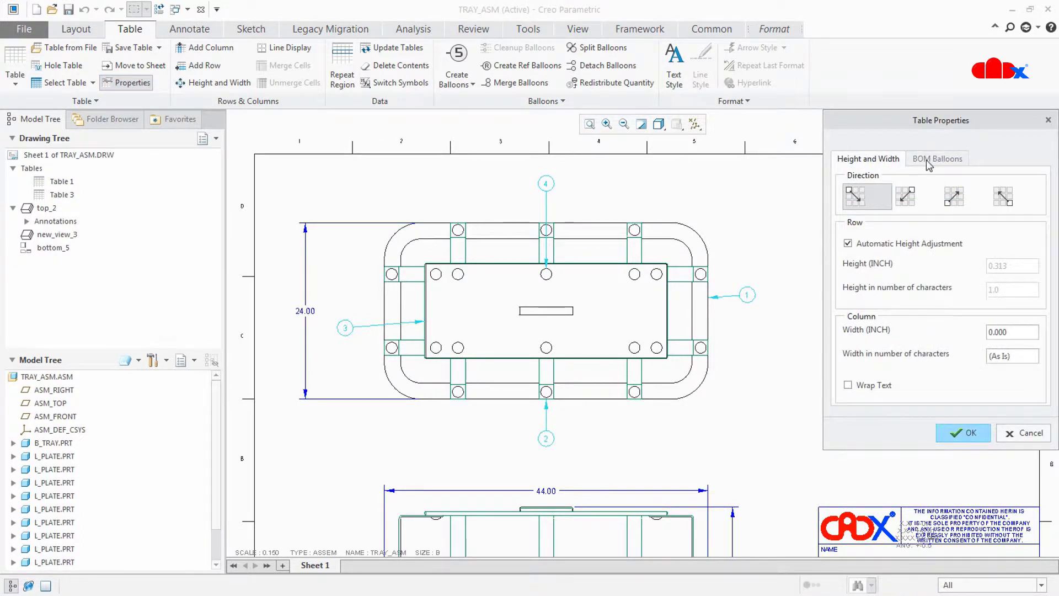
left_click(928, 164)
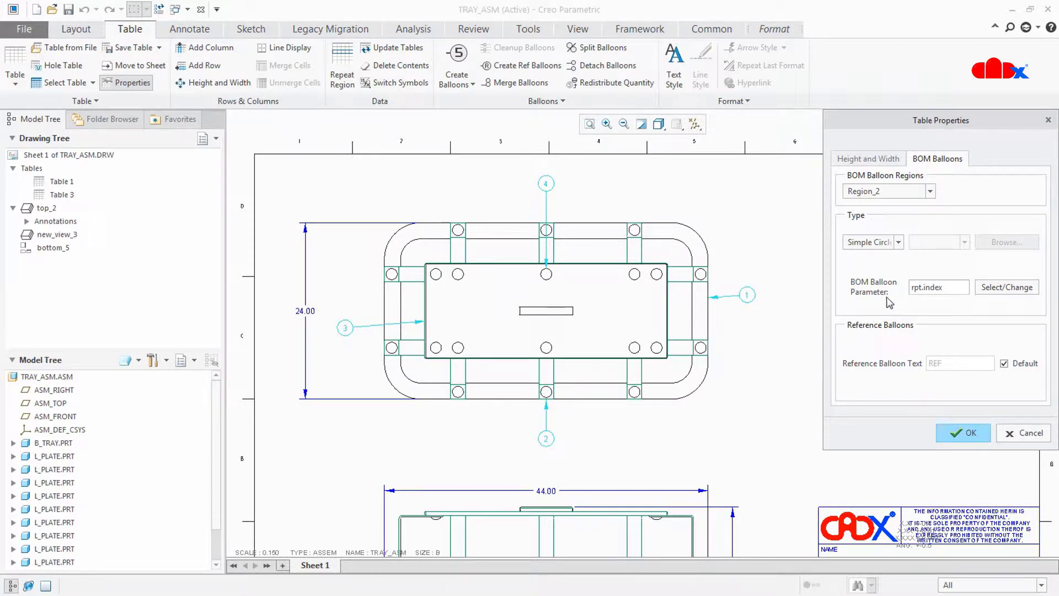
left_click_drag(952, 290, 905, 291)
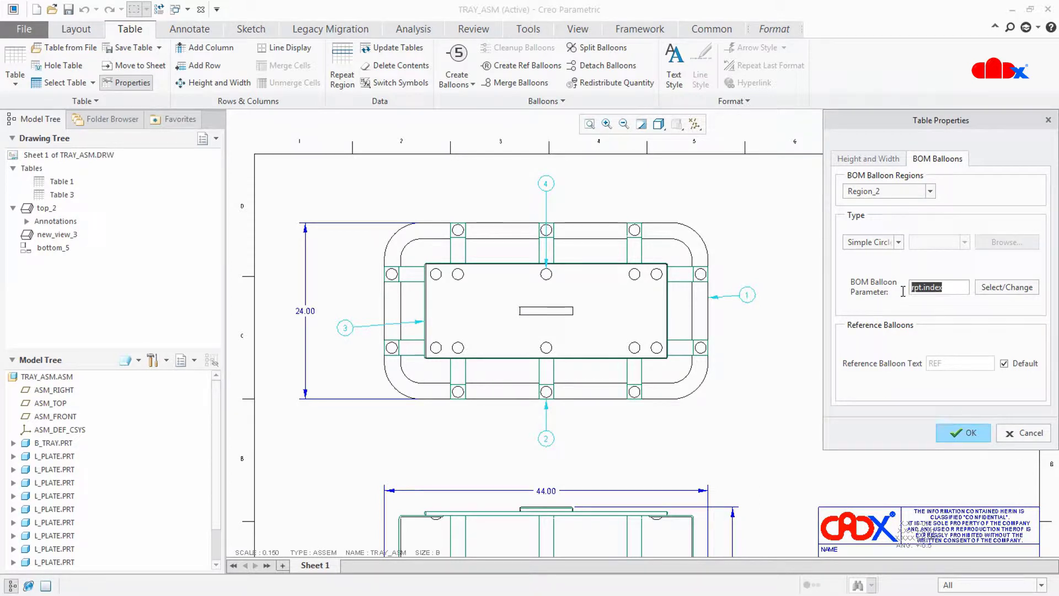
left_click(992, 296)
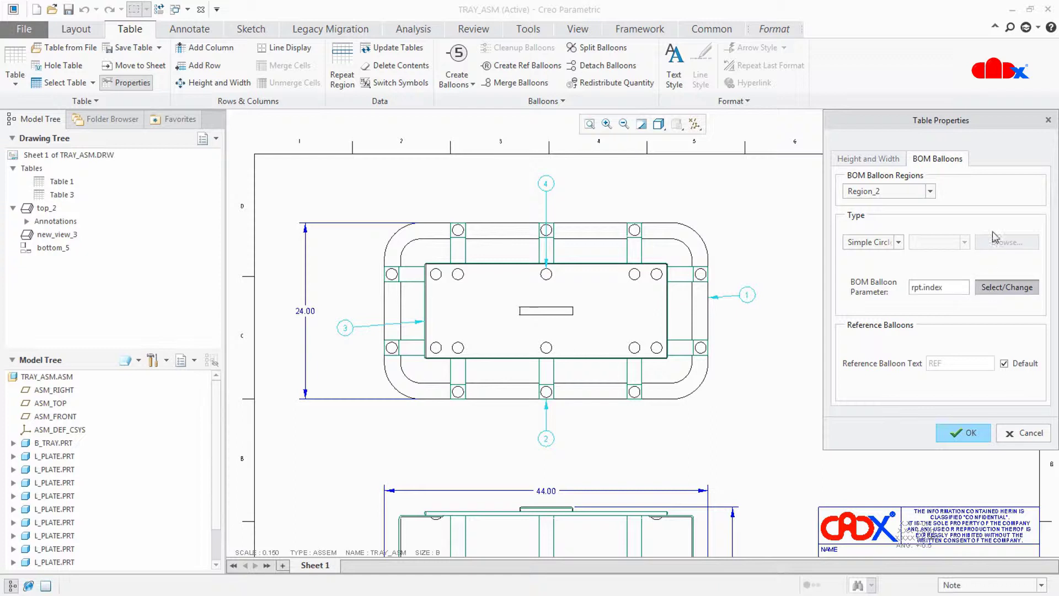
left_click_drag(1002, 123, 1003, 252)
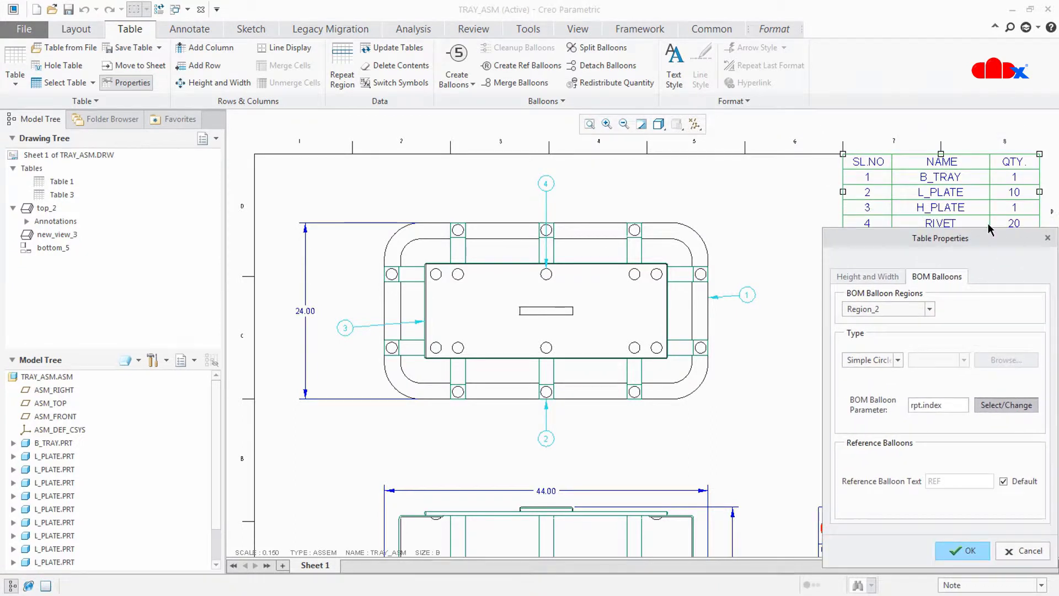
left_click(947, 183)
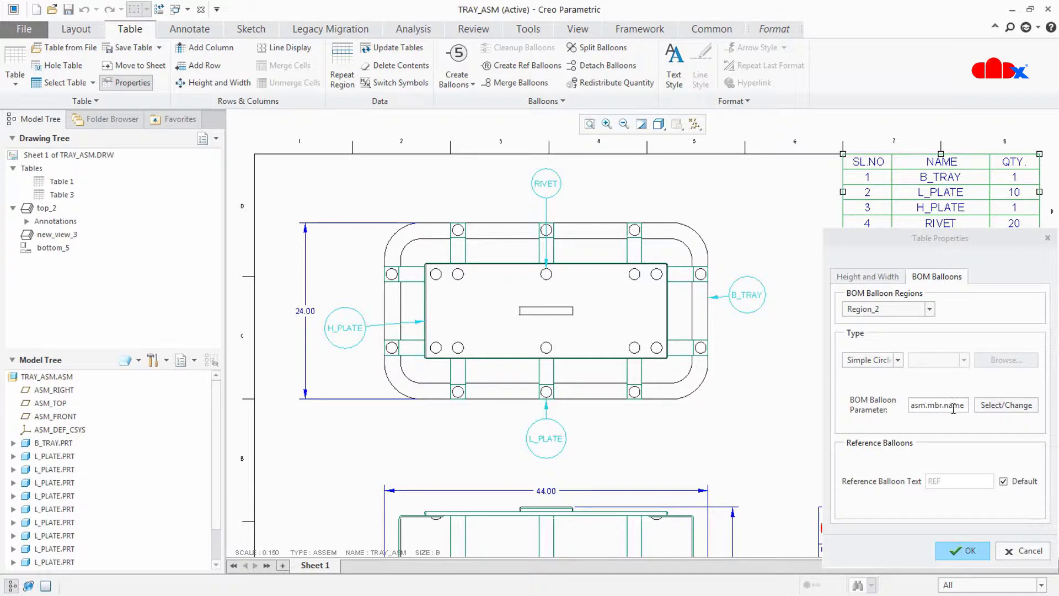
left_click(978, 550)
Nudge B_TRAY right, level the H_PLATE leader, and lower the L_PLATE balloon slightly
left_click(827, 433)
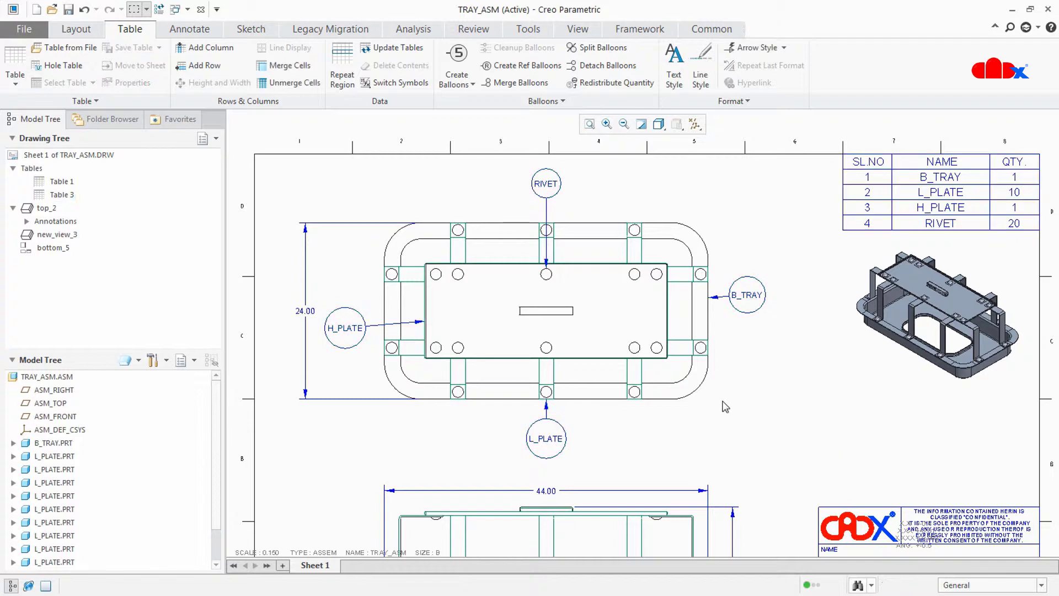
scroll(725, 402, "down", 2)
middle_click_drag(723, 398, 813, 411)
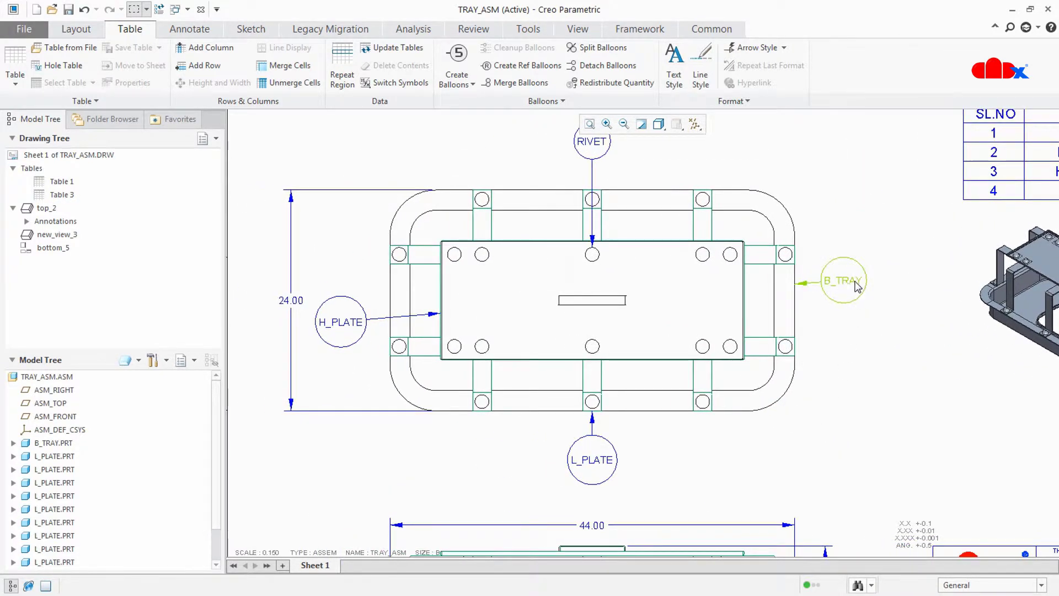
left_click(853, 282)
left_click_drag(854, 282, 866, 284)
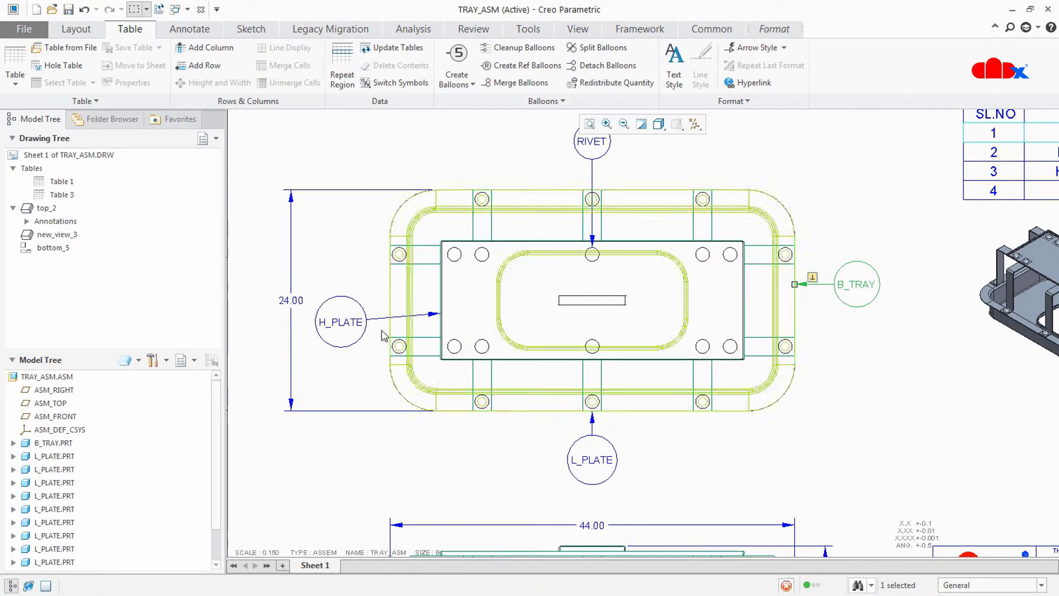
left_click(345, 326)
left_click_drag(345, 330, 349, 322)
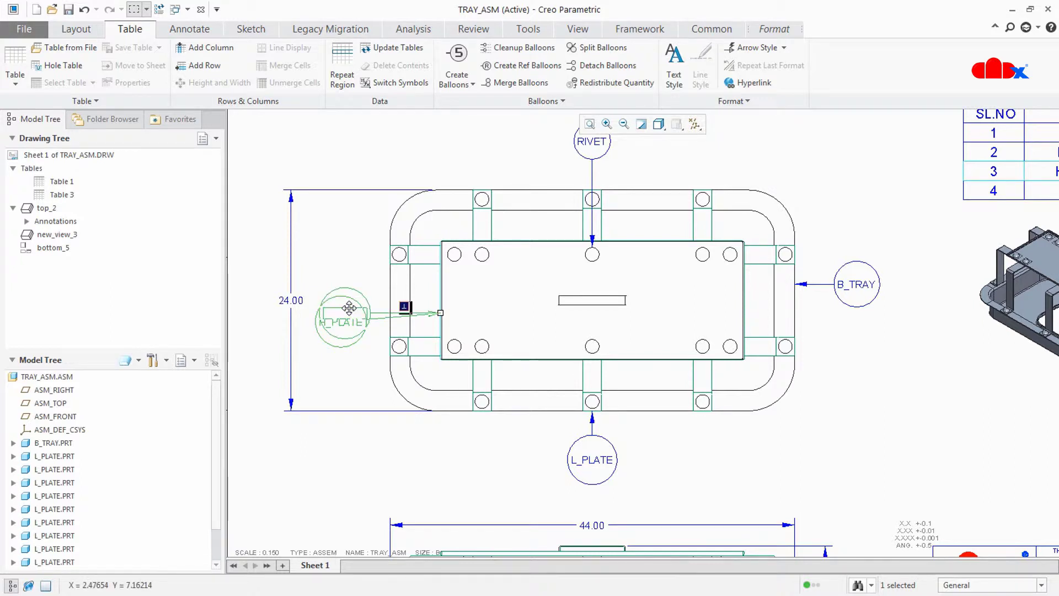
left_click(598, 461)
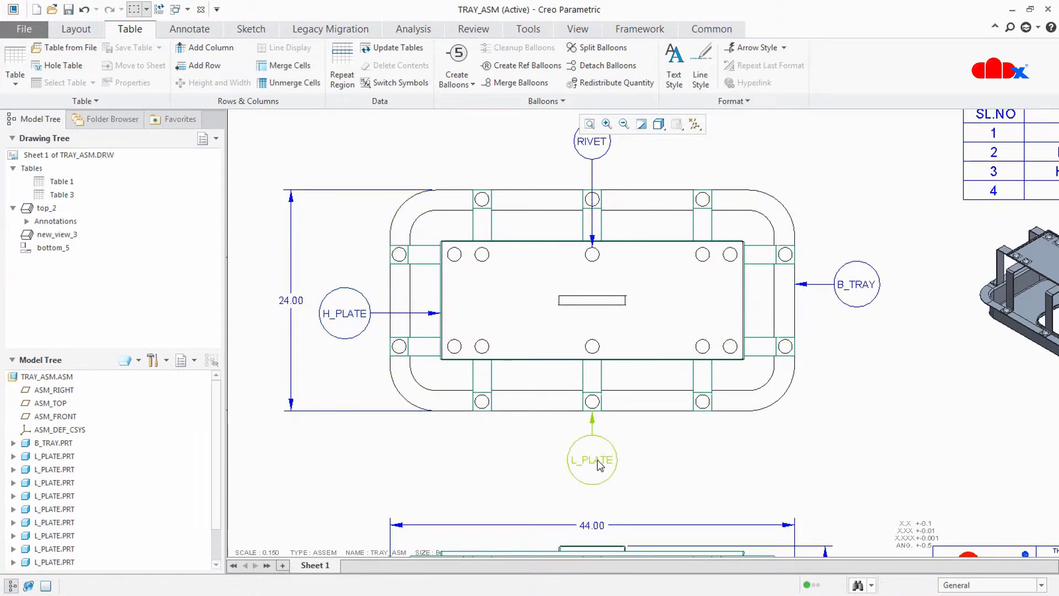
left_click_drag(597, 460, 597, 471)
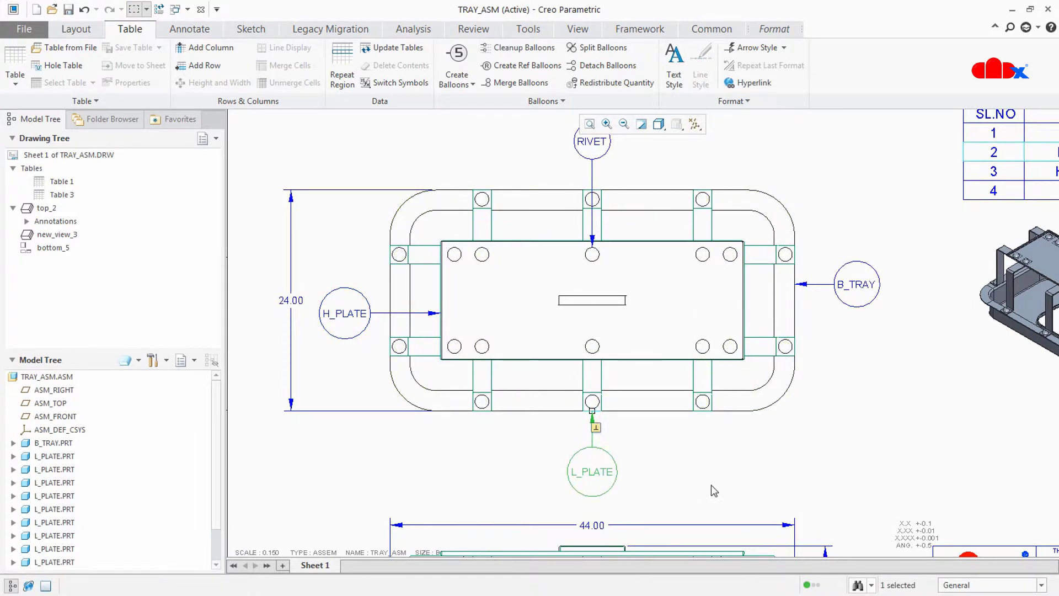
left_click(712, 487)
scroll(739, 477, "down", 1)
middle_click_drag(782, 481, 689, 440)
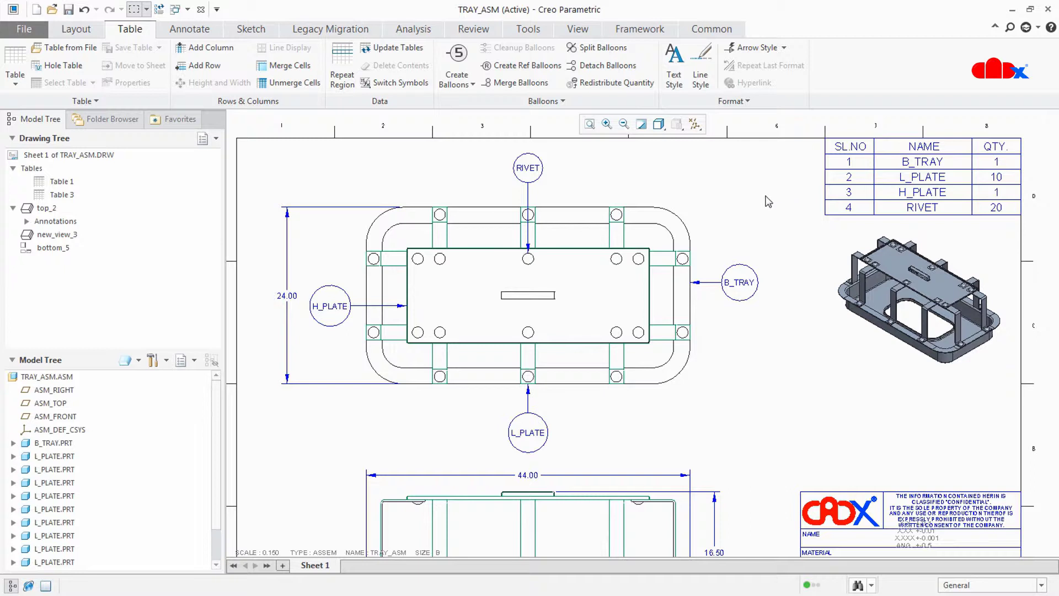
Set the simple-circle balloon parameter to the QTY column (rpt.qty), showing 20, 10, 1, 1
left_click_drag(817, 120, 1030, 232)
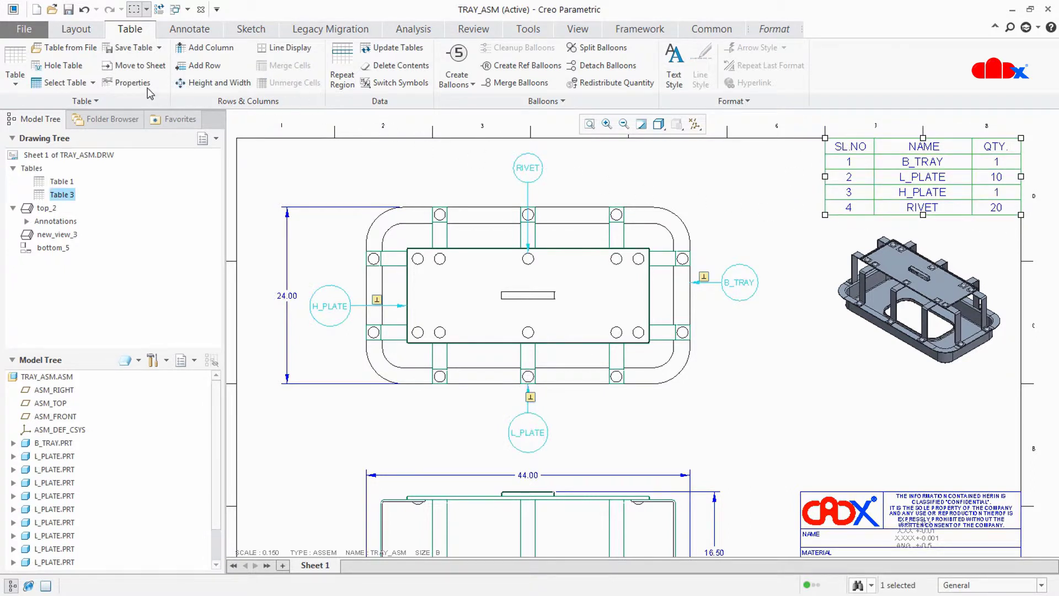
left_click(131, 83)
left_click(938, 161)
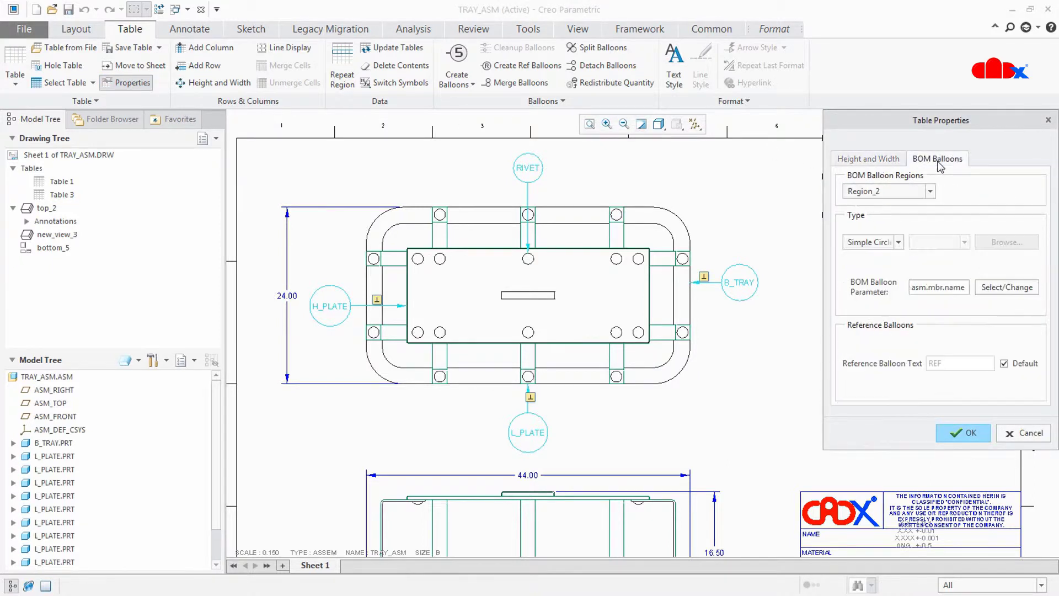
left_click(991, 289)
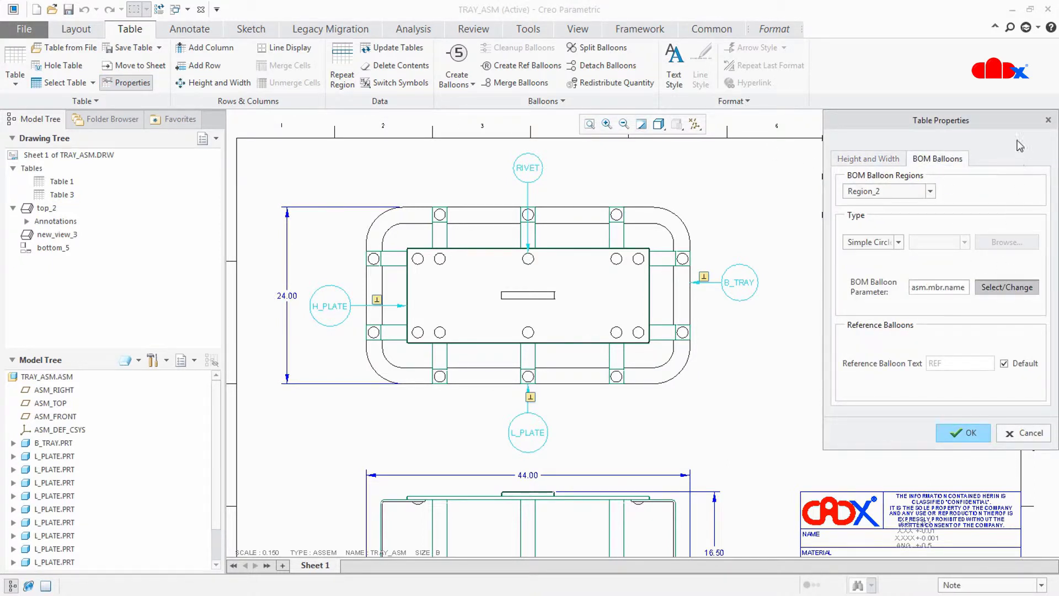
left_click_drag(1019, 135, 1012, 213)
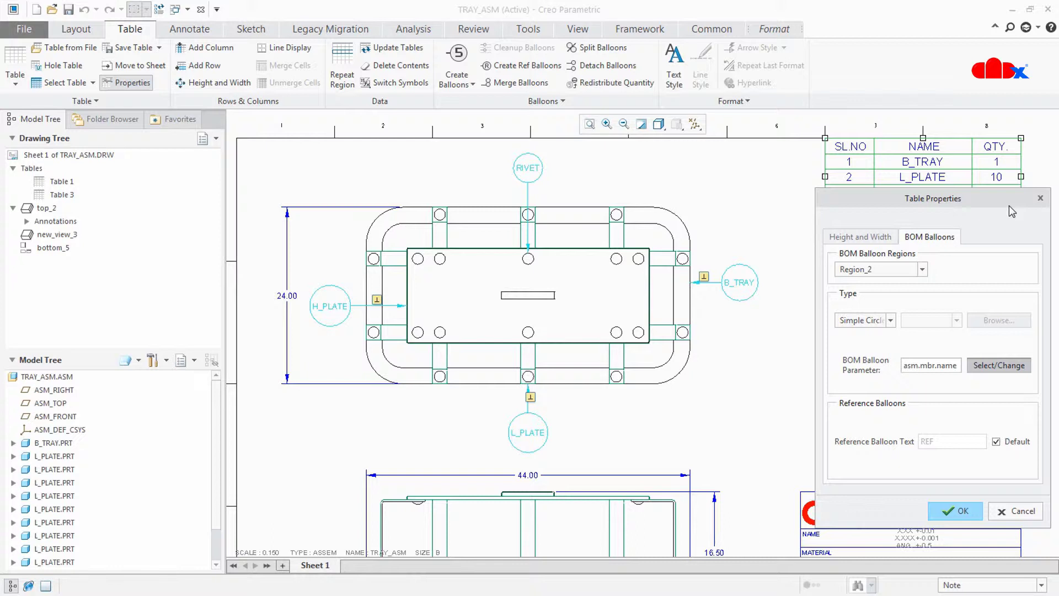
left_click(999, 165)
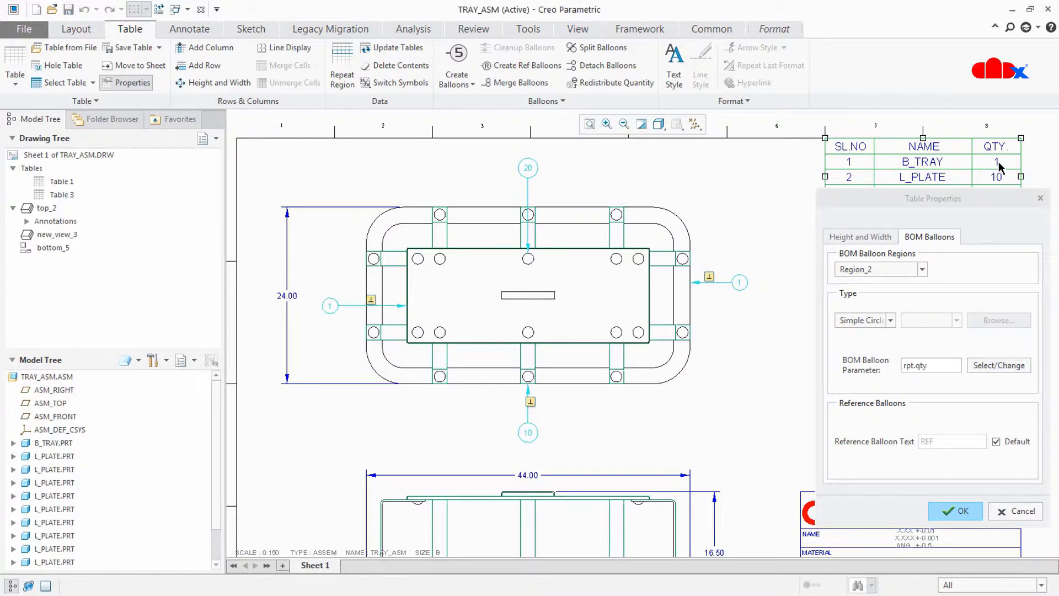
left_click(941, 365)
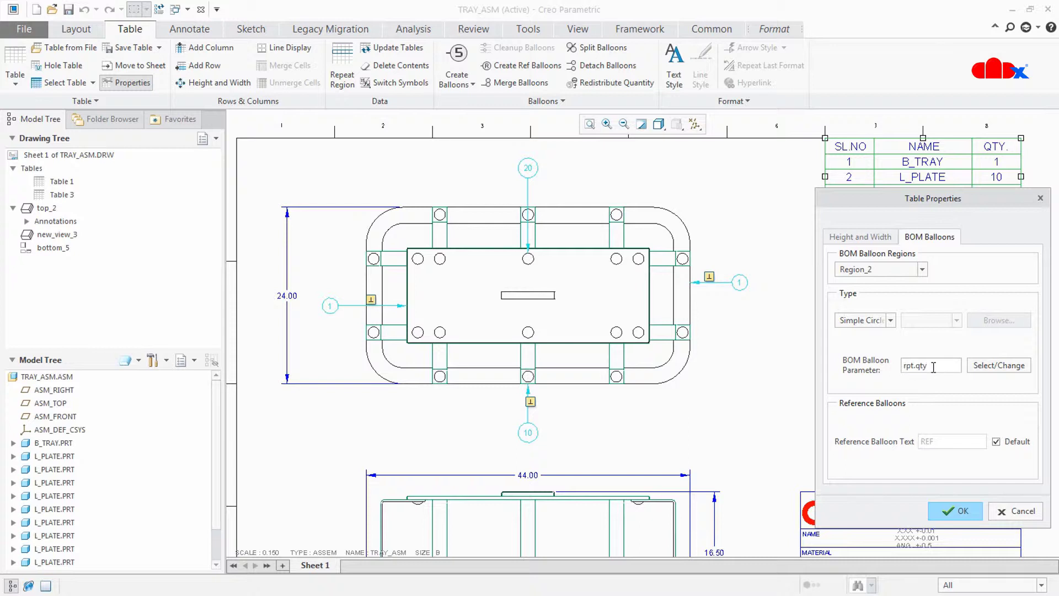
left_click(963, 514)
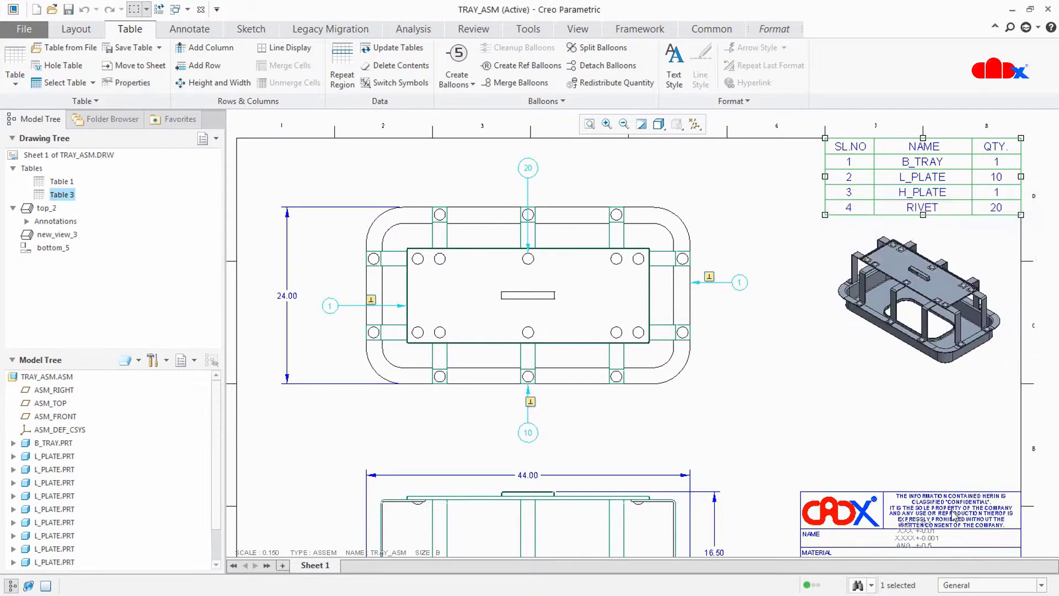
left_click(789, 419)
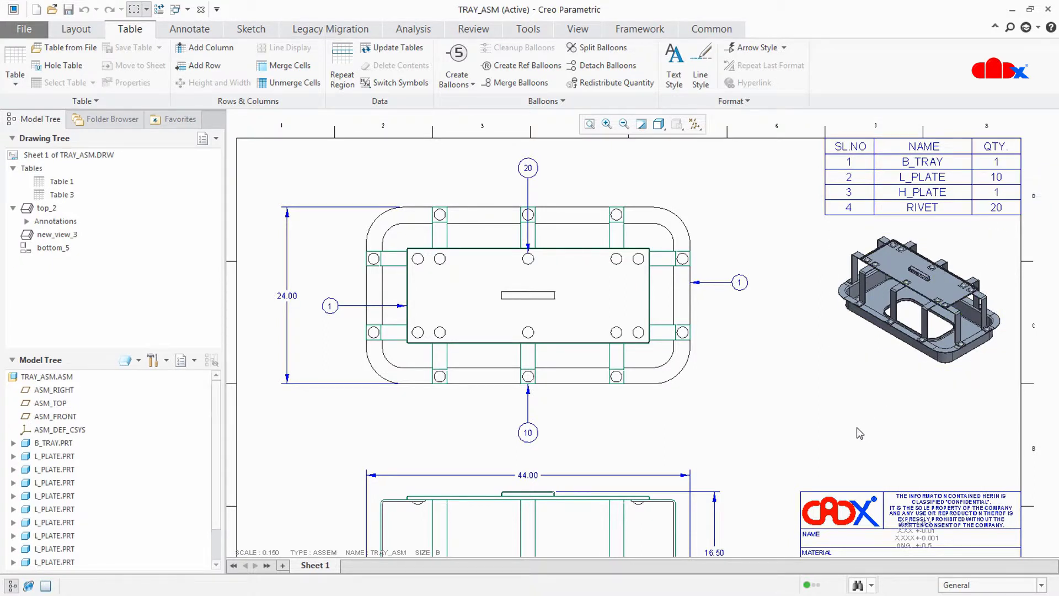
Set the balloon parameter back to the NAME column so balloons read RIVET, H_PLATE, B_TRAY, L_PLATE
left_click_drag(813, 130, 1034, 231)
left_click(133, 83)
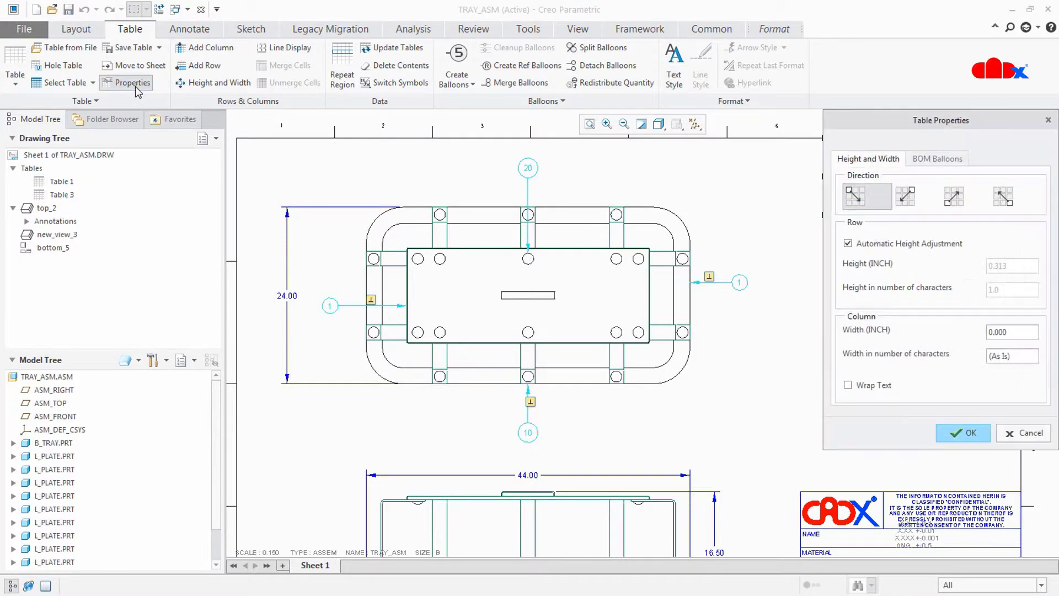
left_click(920, 159)
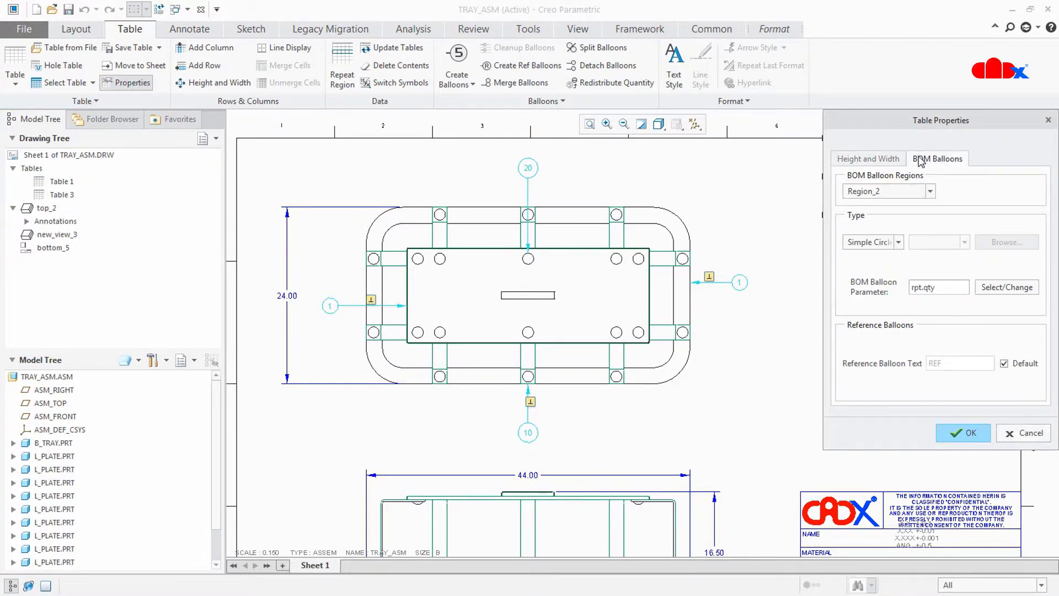
left_click(983, 290)
left_click_drag(1010, 123, 1013, 236)
left_click(928, 164)
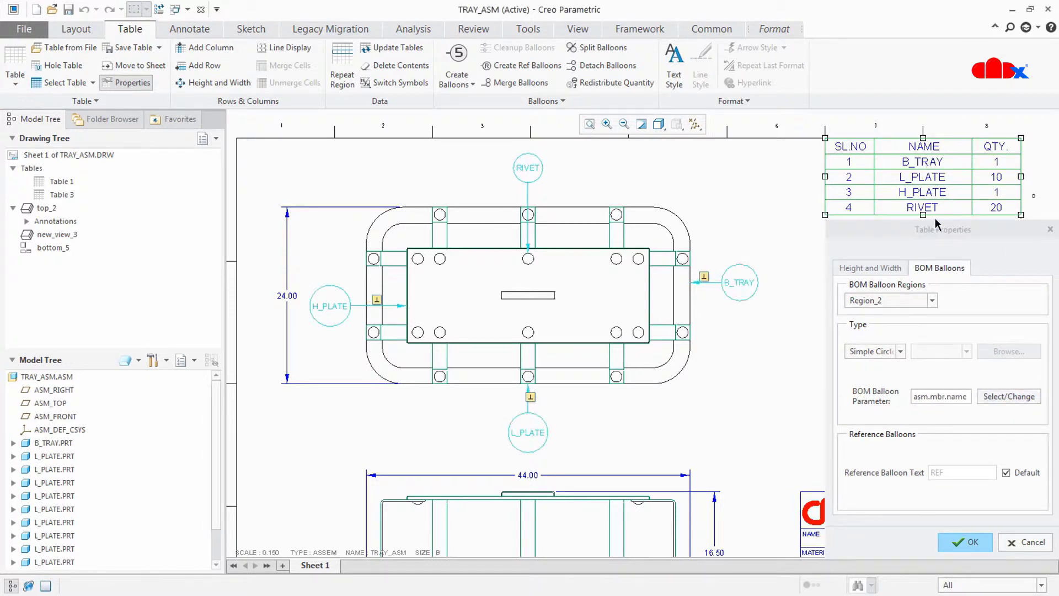
left_click(965, 541)
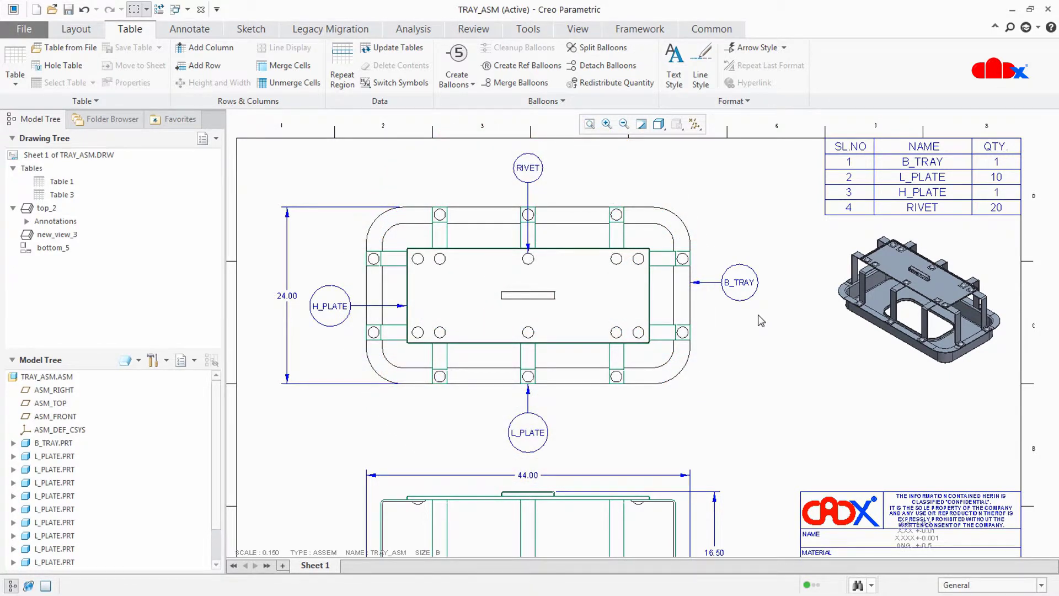
Change the BOM balloon type to Quantity Split Circle in the table properties
left_click(1020, 220)
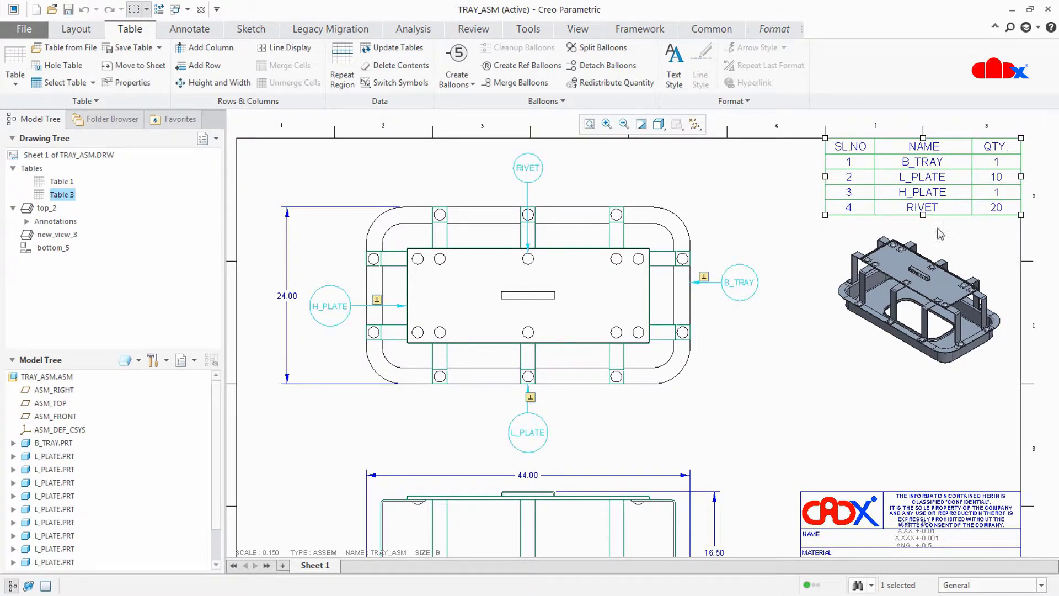
left_click(133, 83)
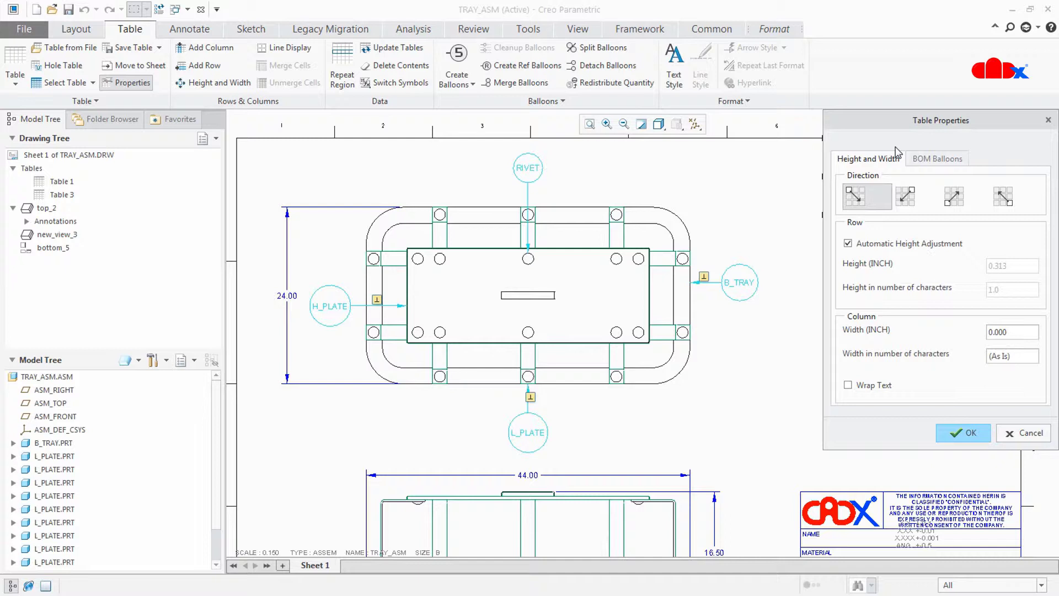
left_click(931, 159)
left_click(880, 243)
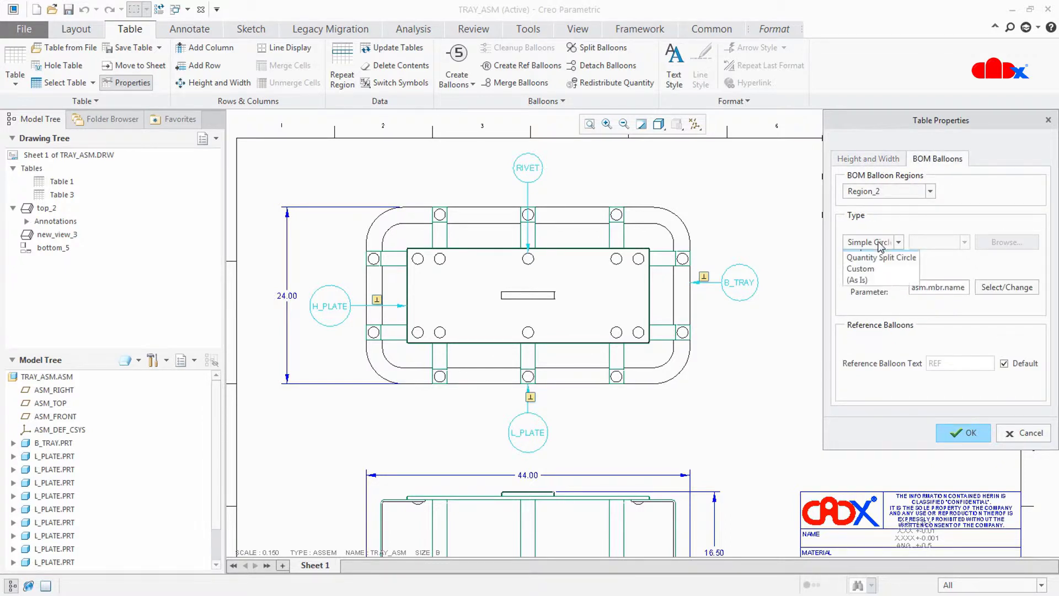
left_click(880, 268)
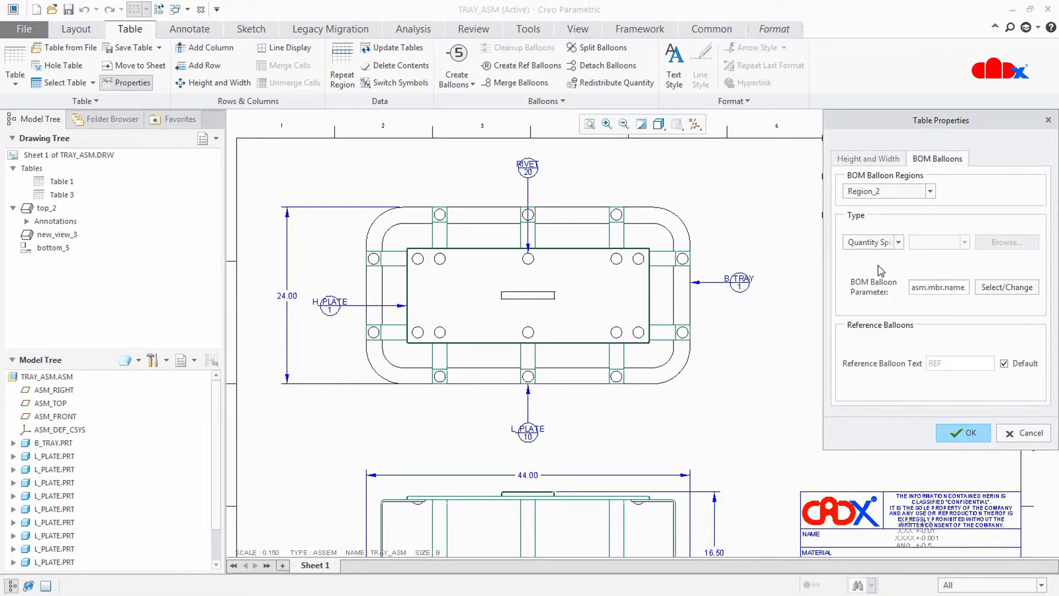
left_click(962, 432)
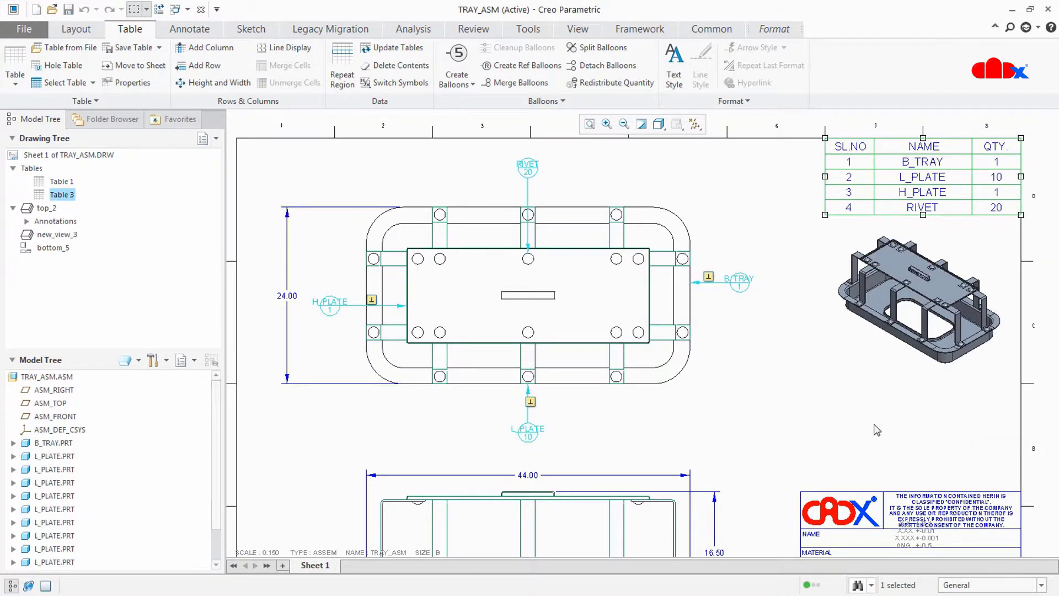
left_click(772, 415)
Zoom in to inspect the split B_TRAY balloon, then reselect the parts table
scroll(556, 444, "up", 5)
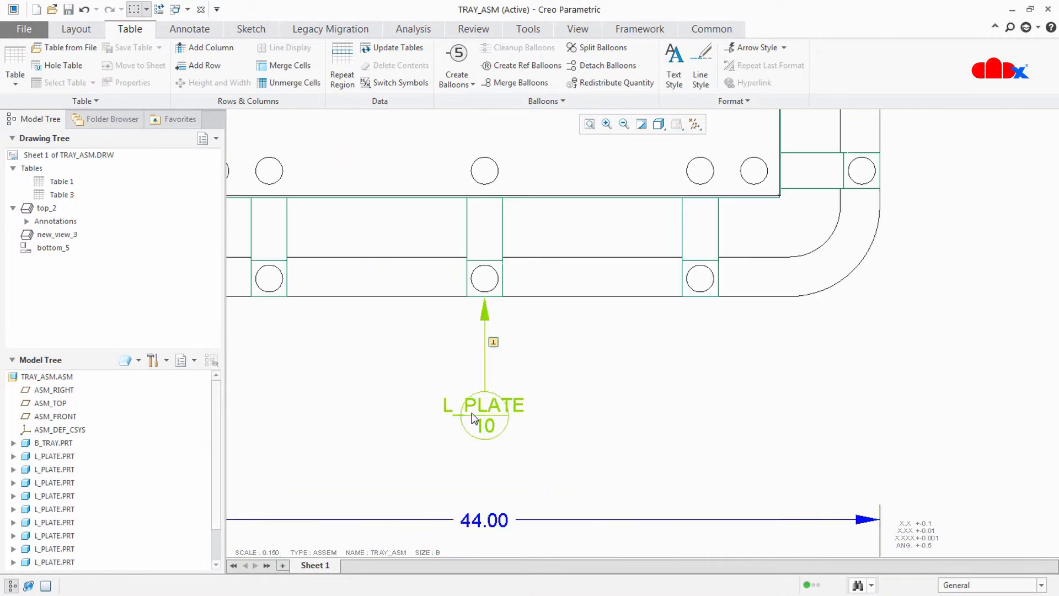
scroll(555, 443, "down", 2)
scroll(745, 441, "down", 3)
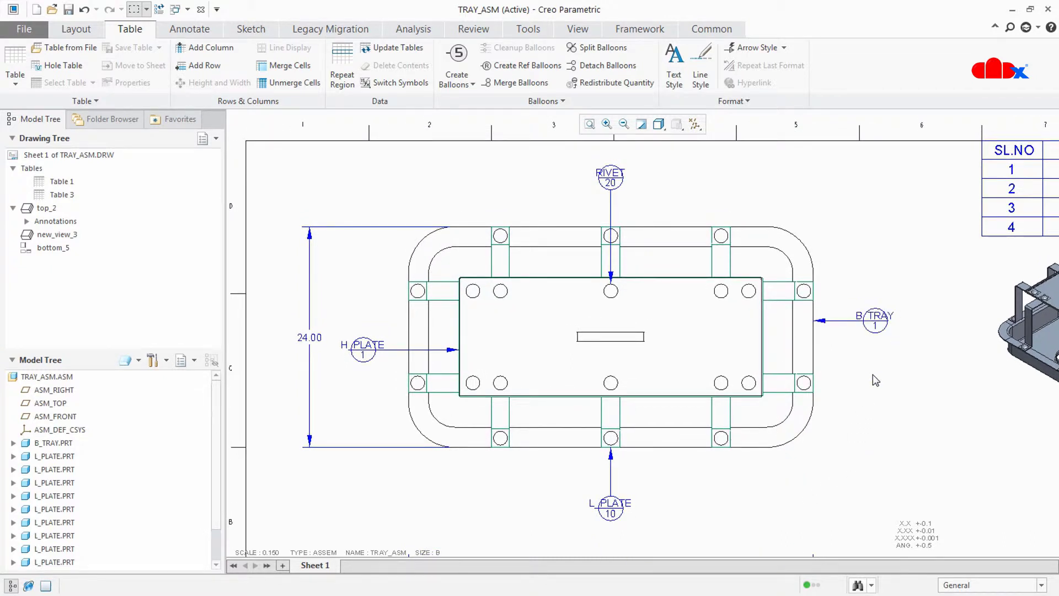
left_click(881, 324)
scroll(899, 372, "down", 3)
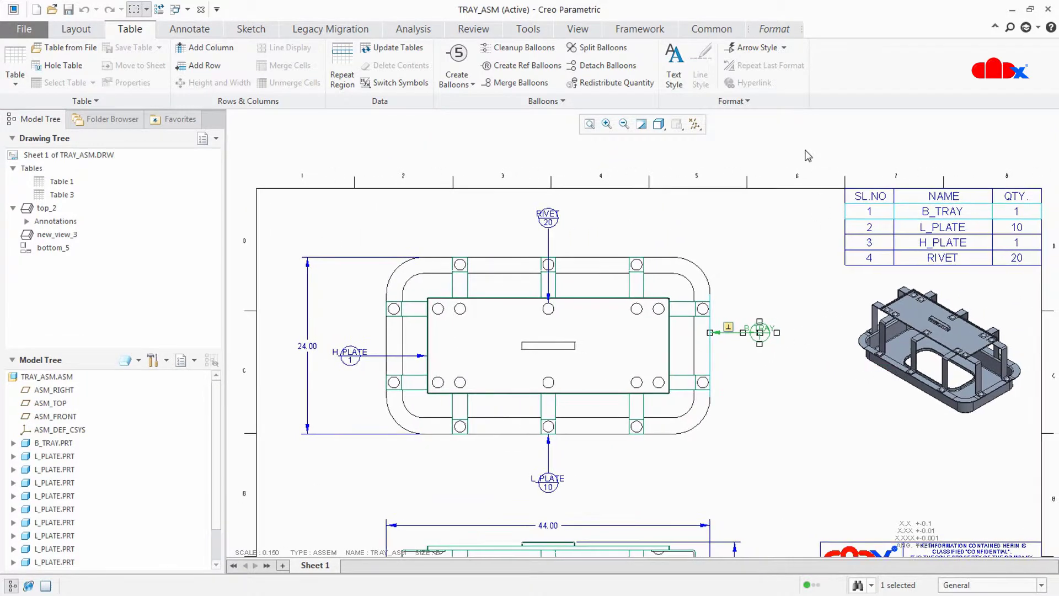
left_click(1037, 263)
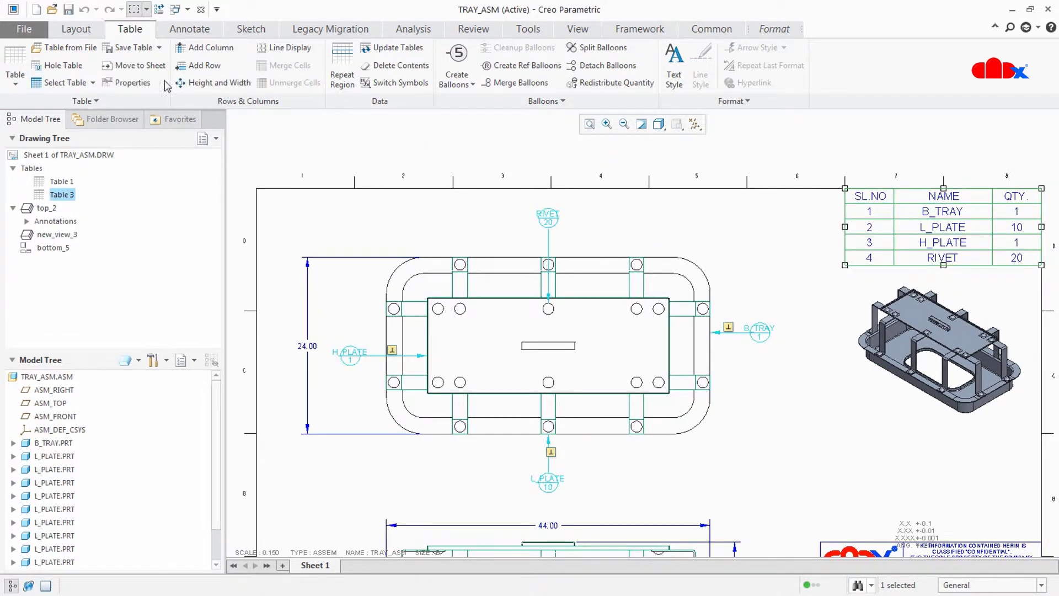
left_click(126, 84)
left_click(925, 159)
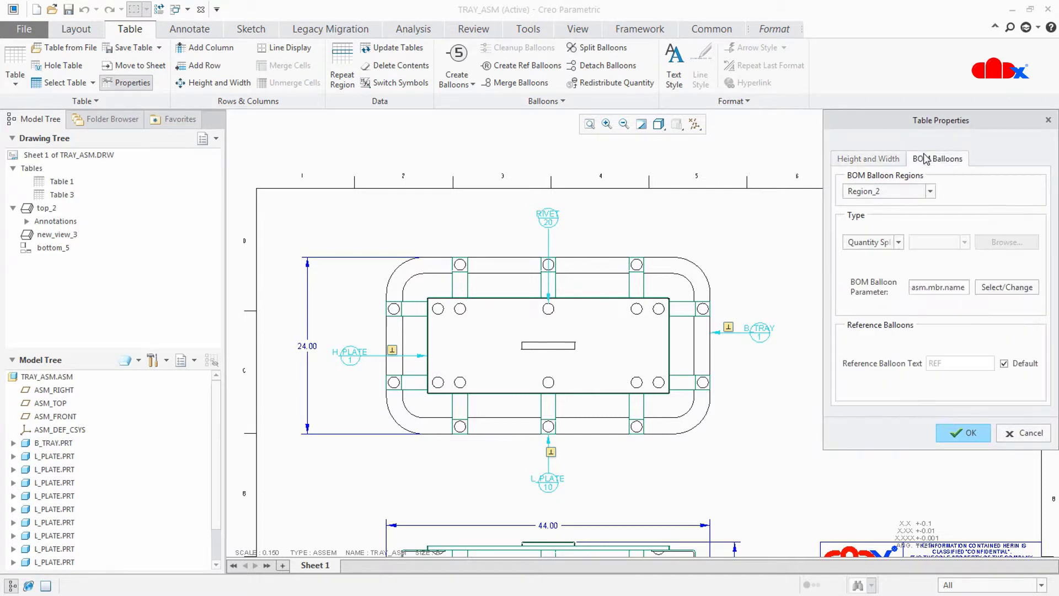
left_click(883, 247)
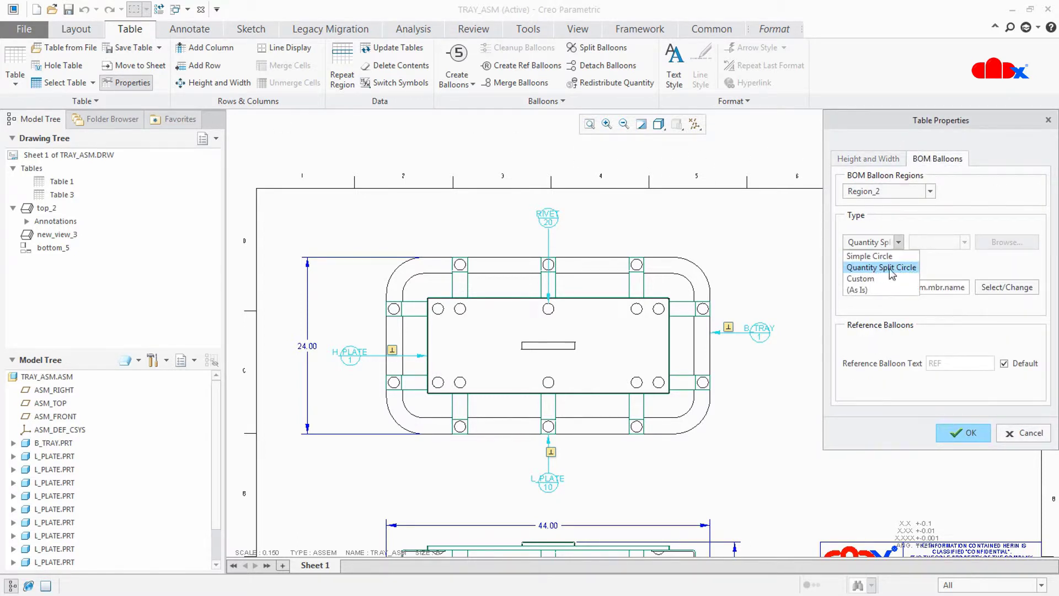
left_click(942, 315)
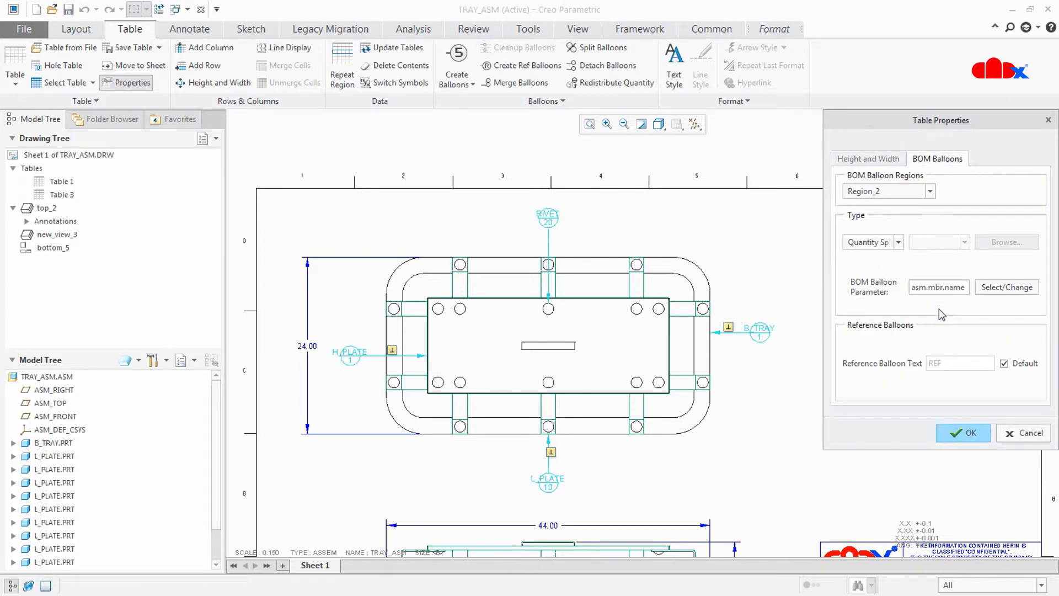
left_click(985, 437)
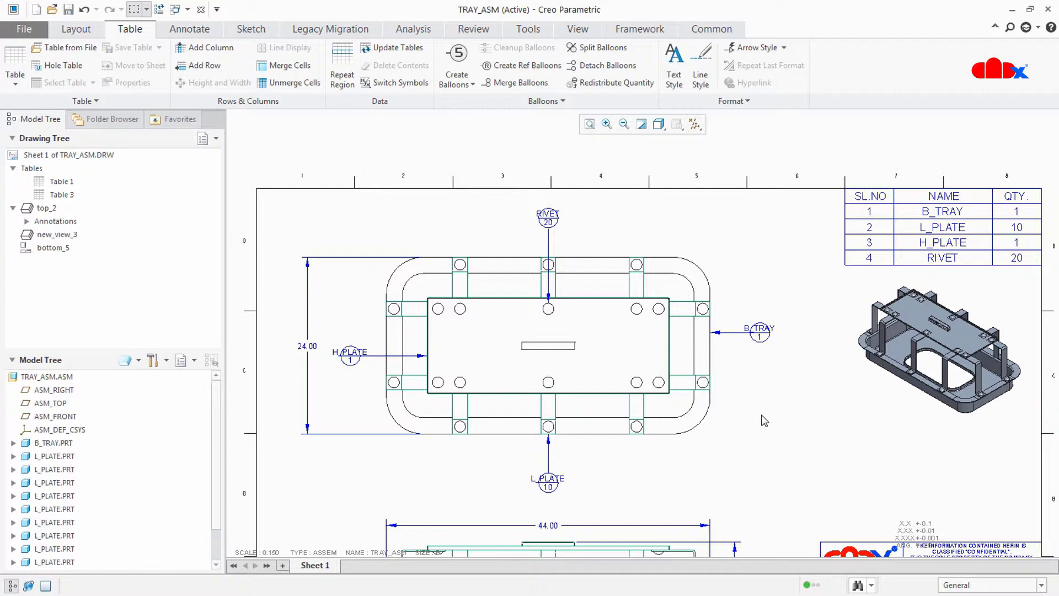
left_click_drag(822, 172, 1044, 290)
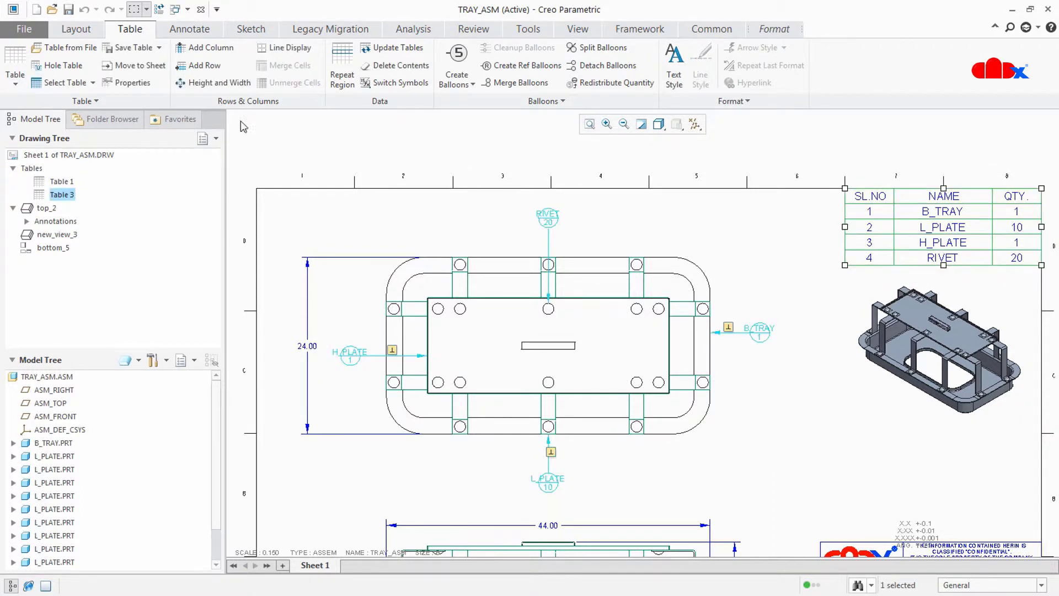
Set the BOM balloon type to Custom using the balloon1.sym symbol
left_click(133, 83)
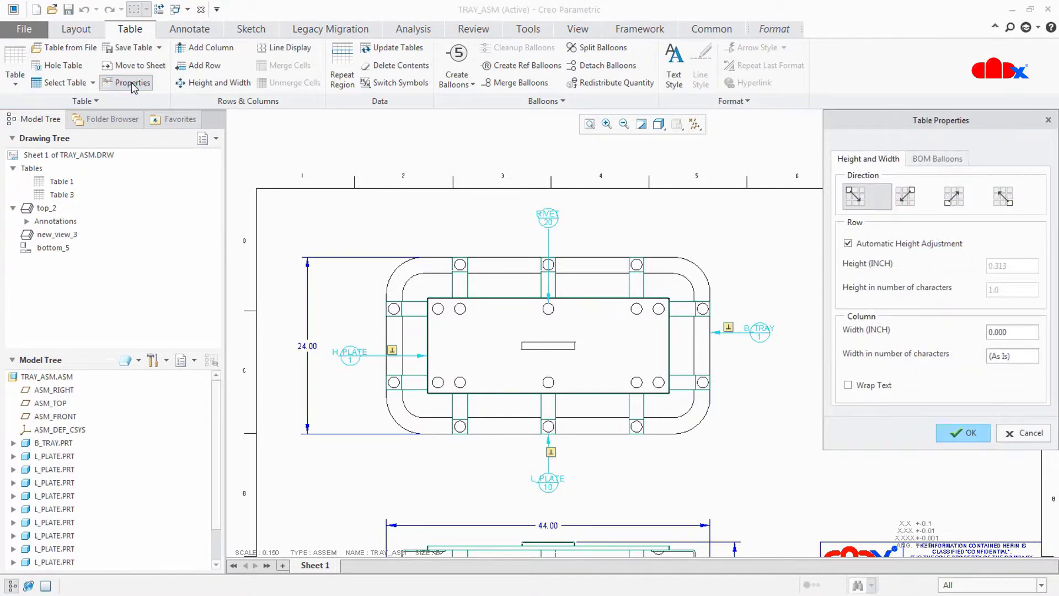
left_click(941, 160)
left_click(897, 242)
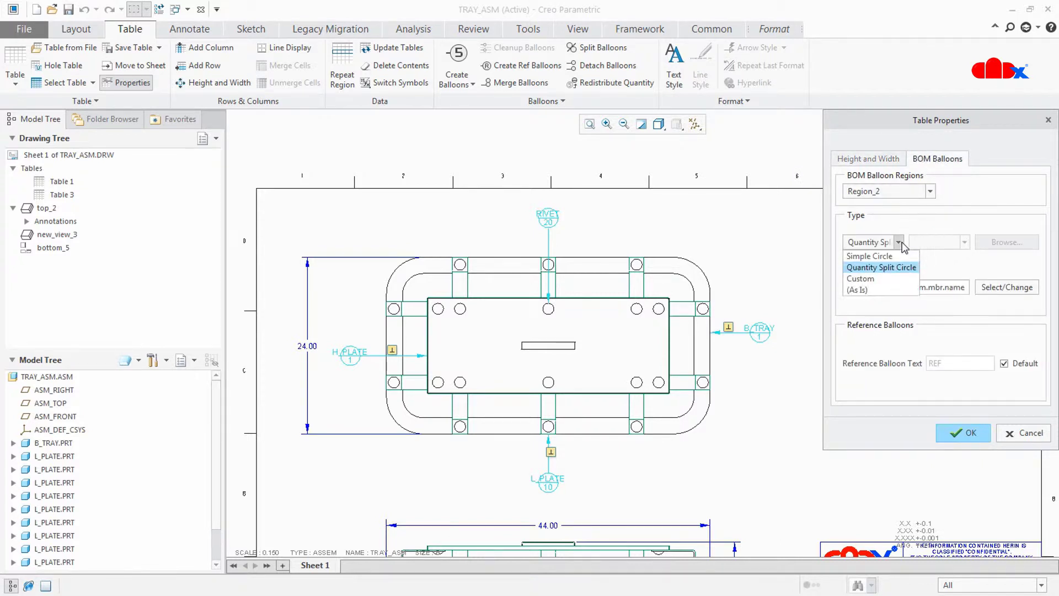
left_click(884, 280)
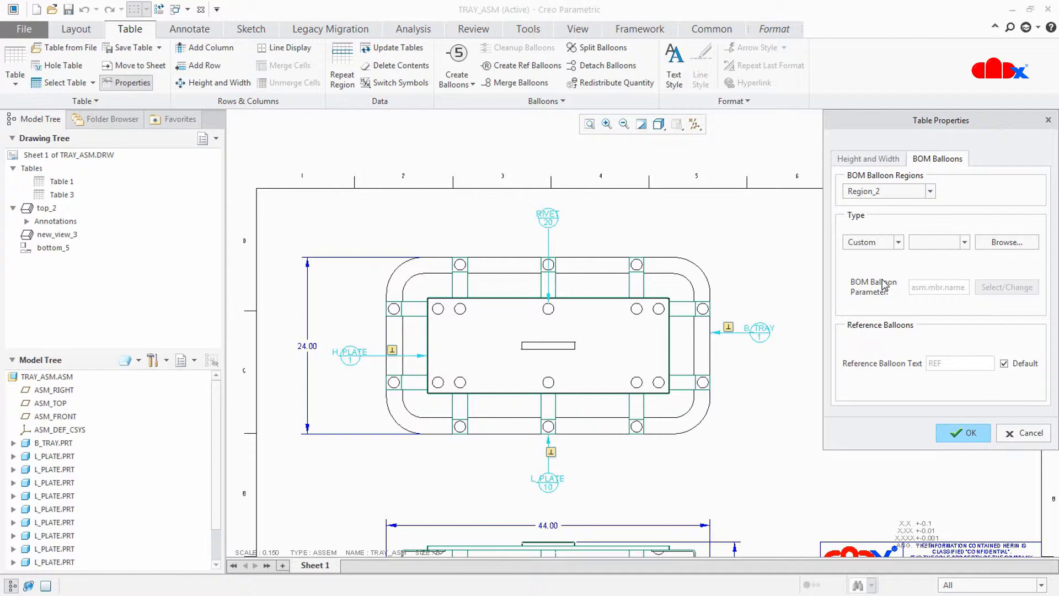
left_click(1002, 242)
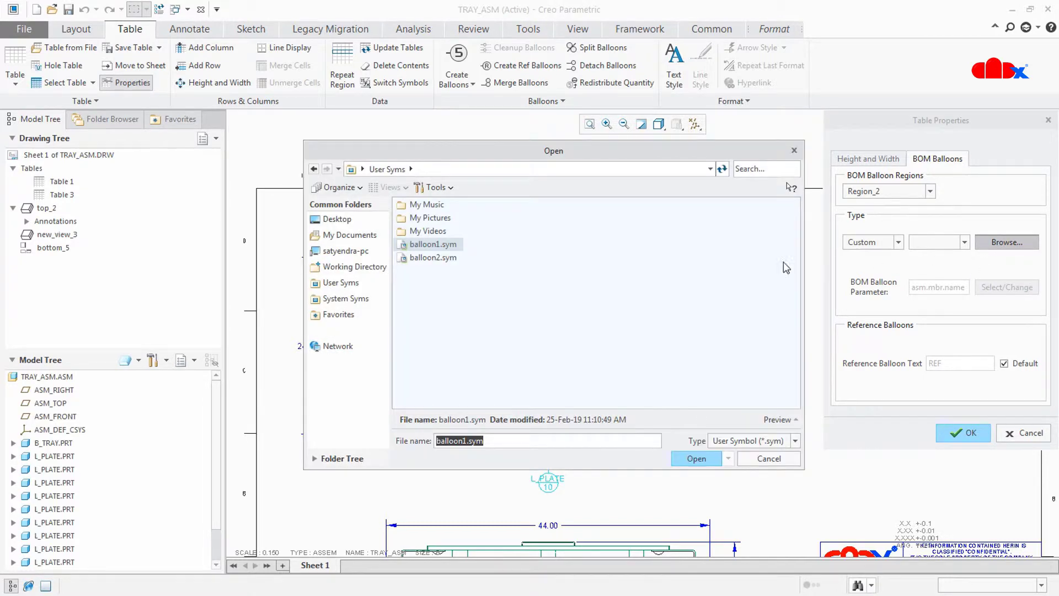
double_click(441, 245)
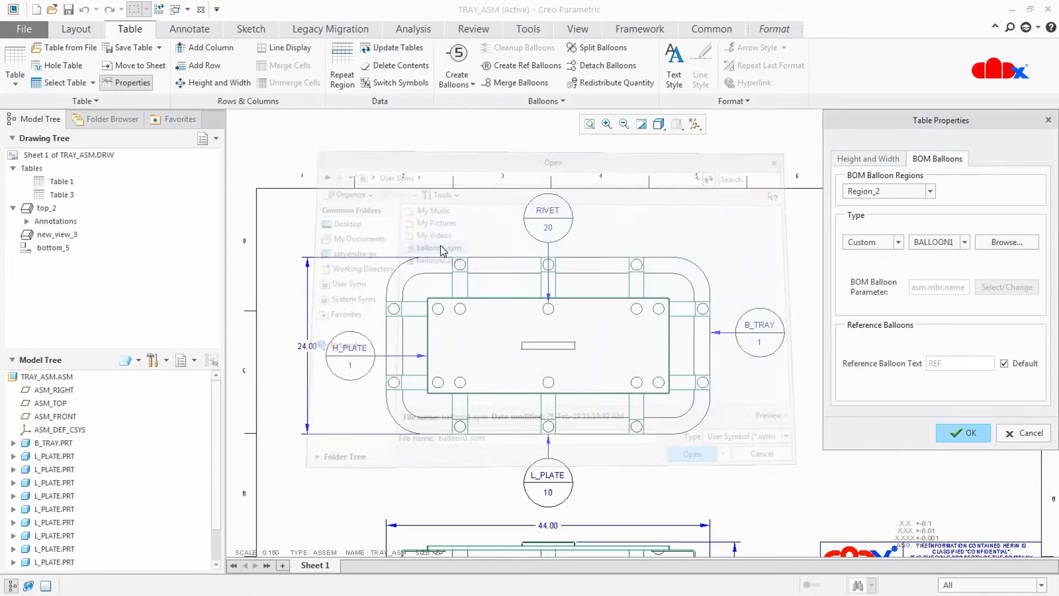
left_click(973, 434)
left_click(874, 452)
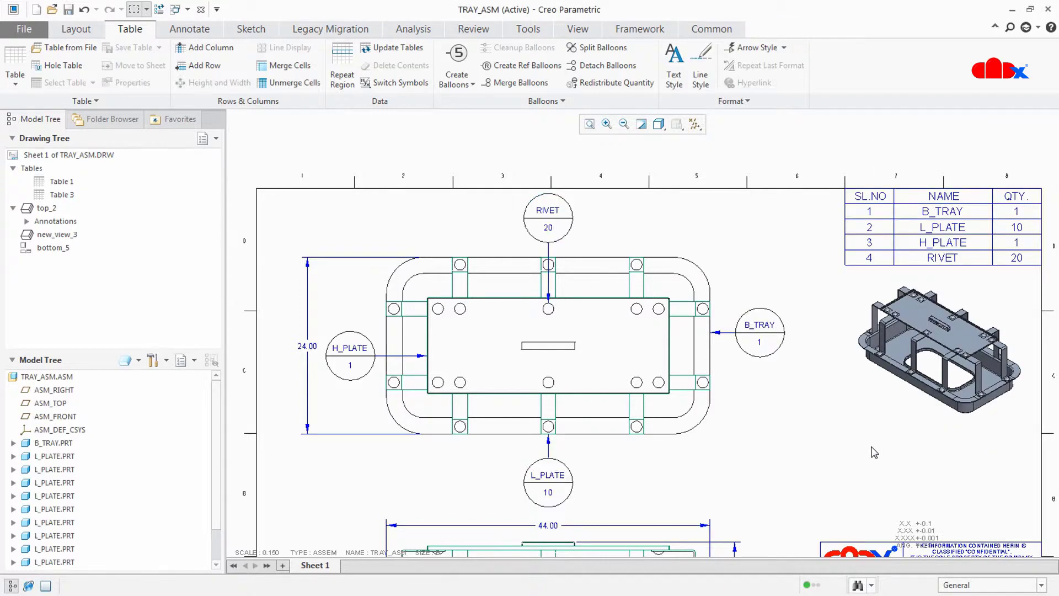
Zoom in on the L_PLATE balloon, zoom back out, and box-select the BOM table
scroll(522, 496, "up", 5)
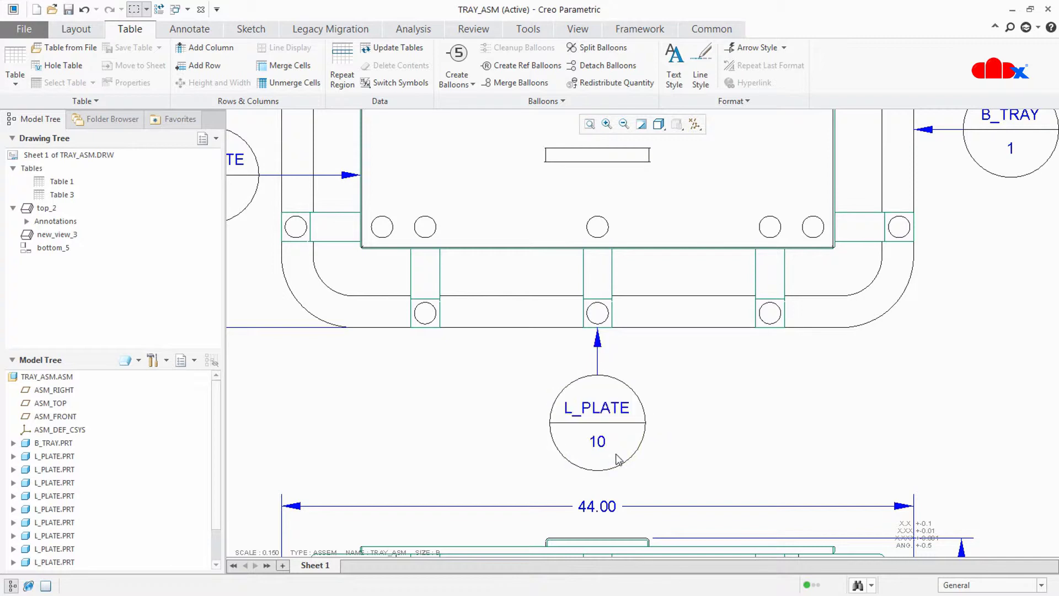
scroll(691, 459, "down", 5)
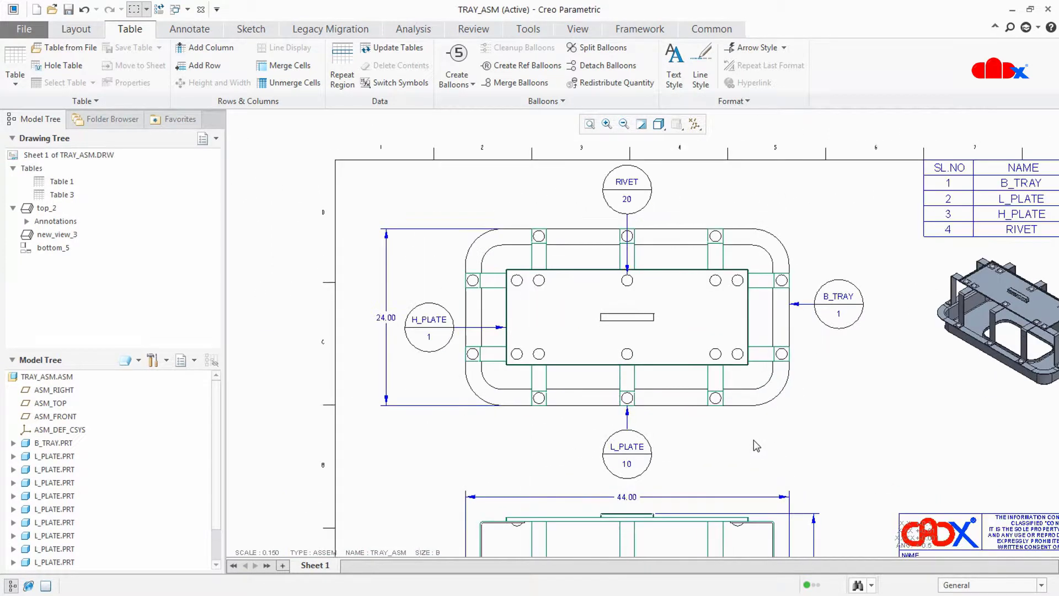
mouse_move(765, 456)
middle_mouse_down()
mouse_move(700, 464)
mouse_move(709, 461)
middle_mouse_up()
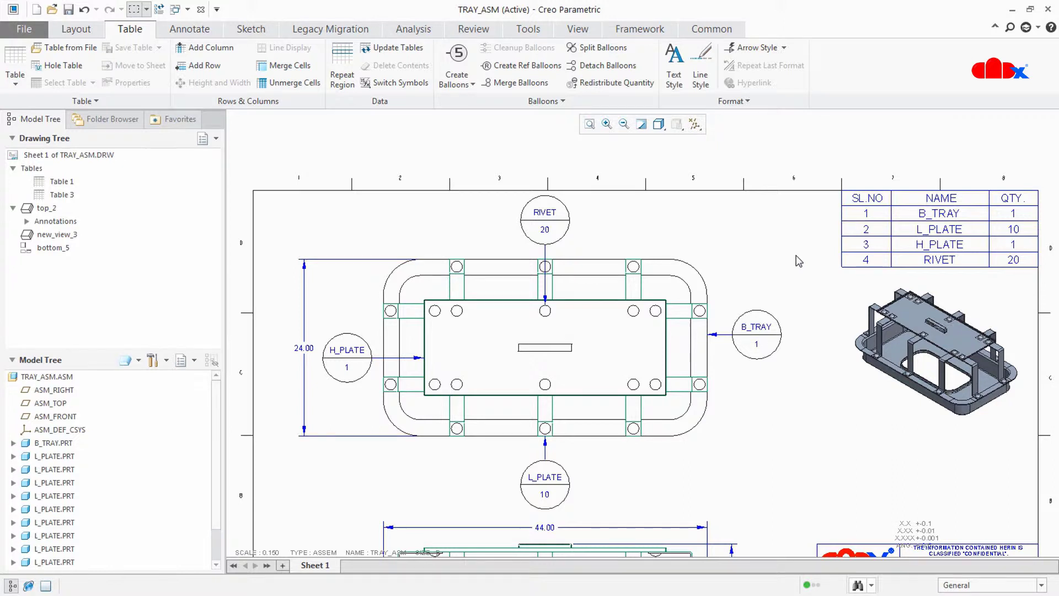
left_click_drag(823, 170, 1042, 280)
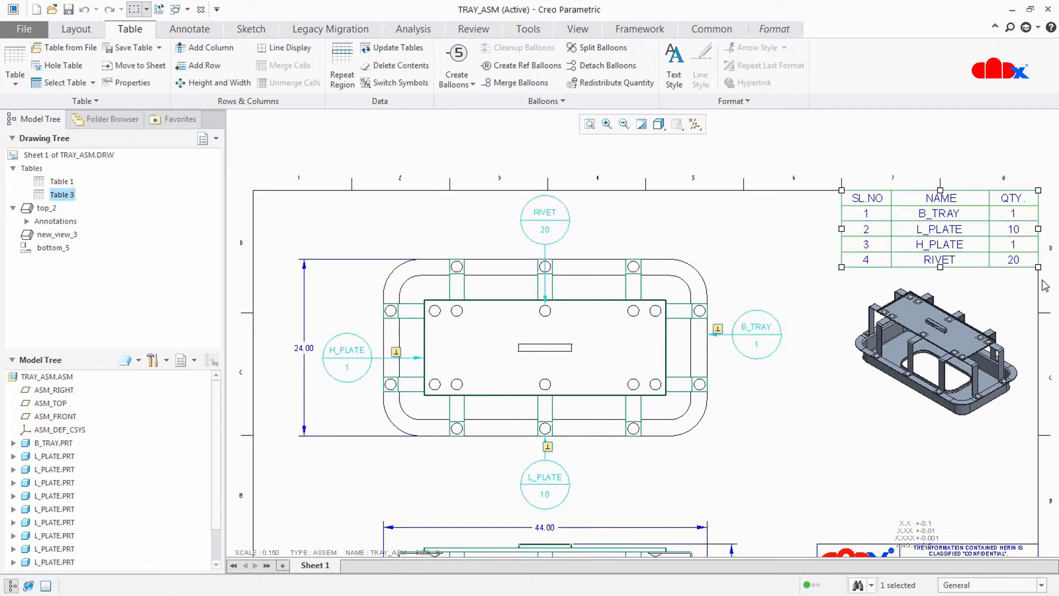
Load balloon2.sym as the custom BOM balloon symbol and apply it
left_click(138, 89)
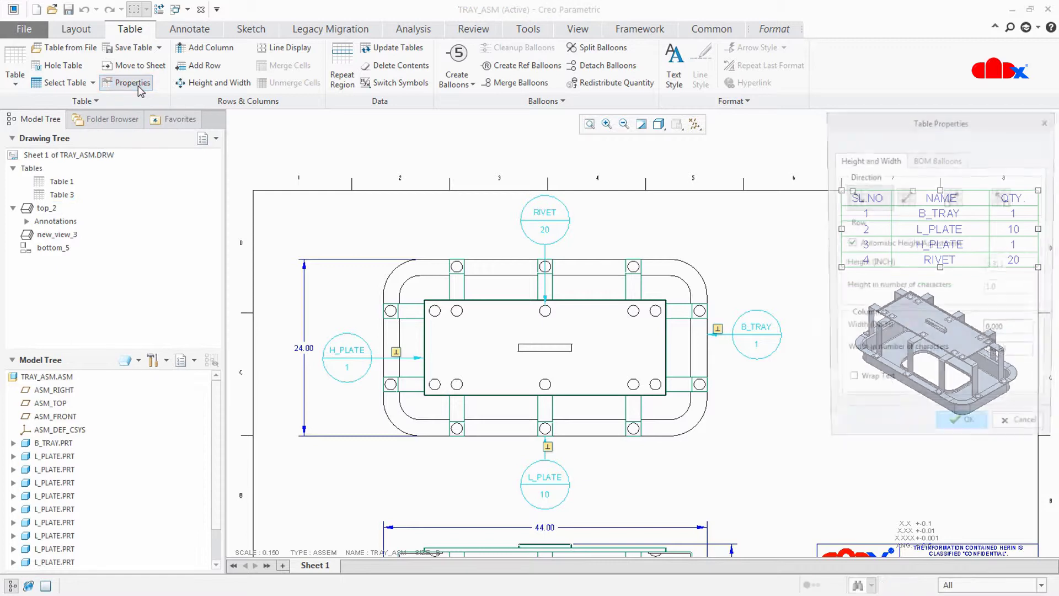
left_click(920, 161)
left_click(999, 245)
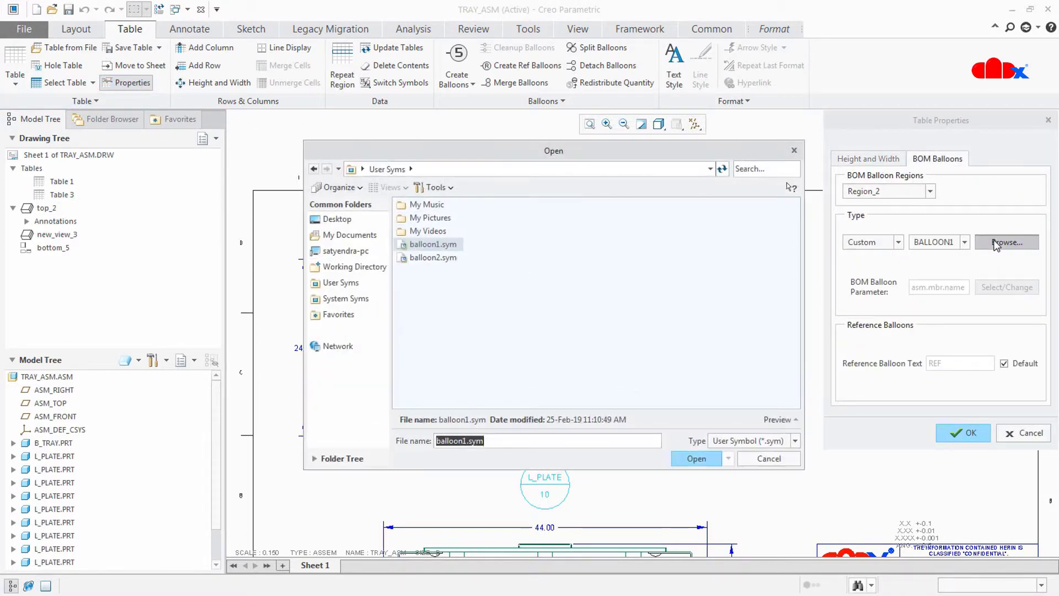
left_click(432, 259)
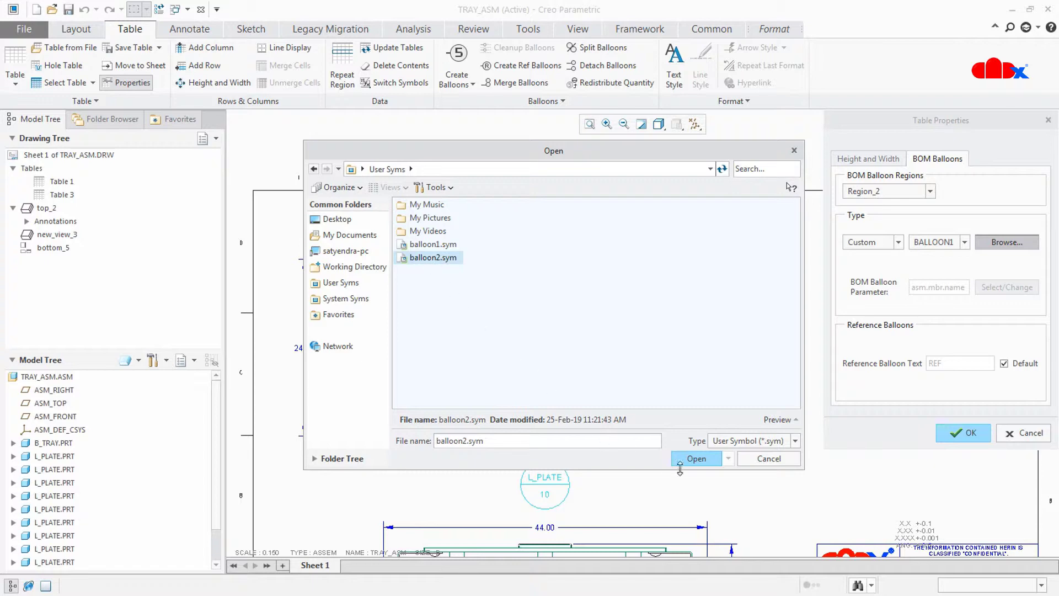
left_click(696, 458)
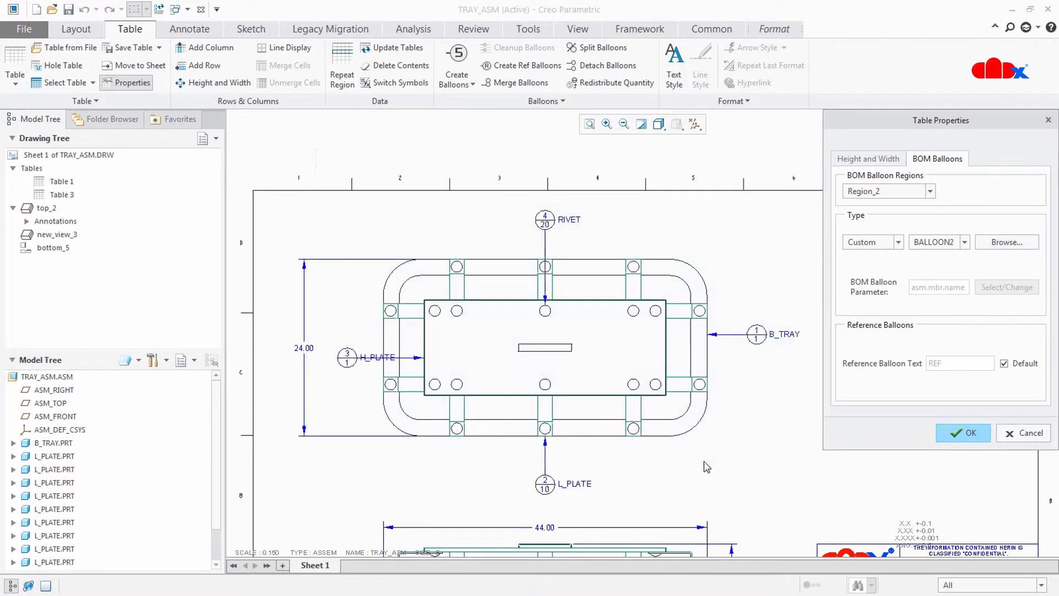
left_click(959, 434)
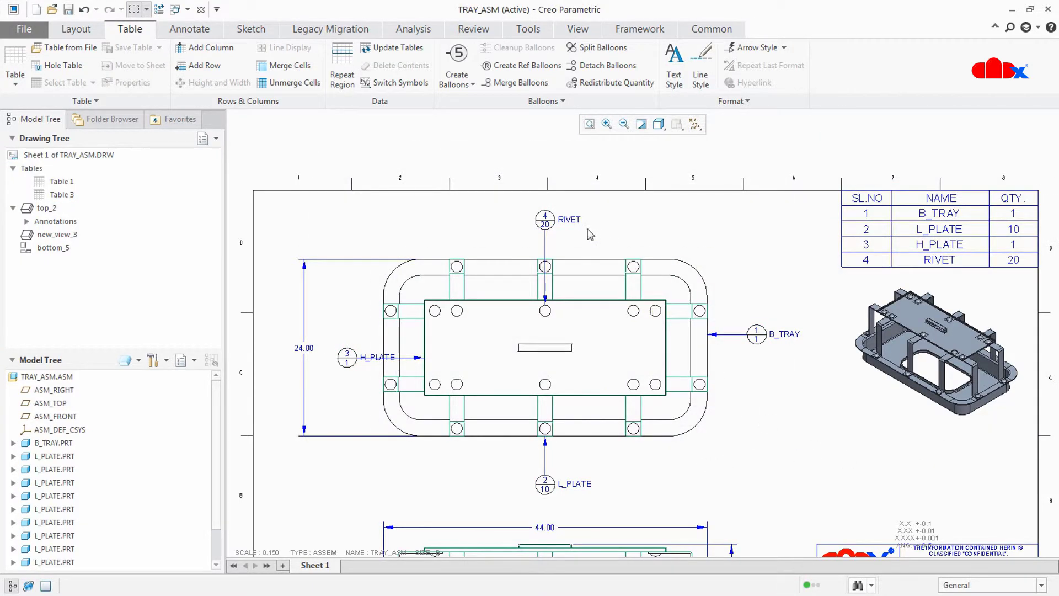
scroll(587, 231, "up", 3)
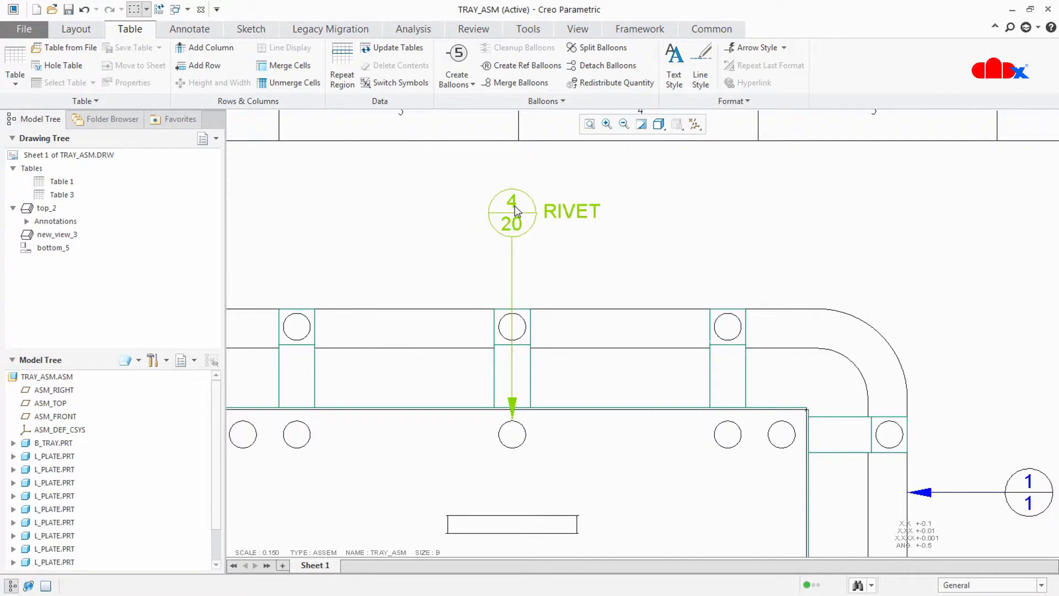
left_click(514, 228)
left_click(567, 226)
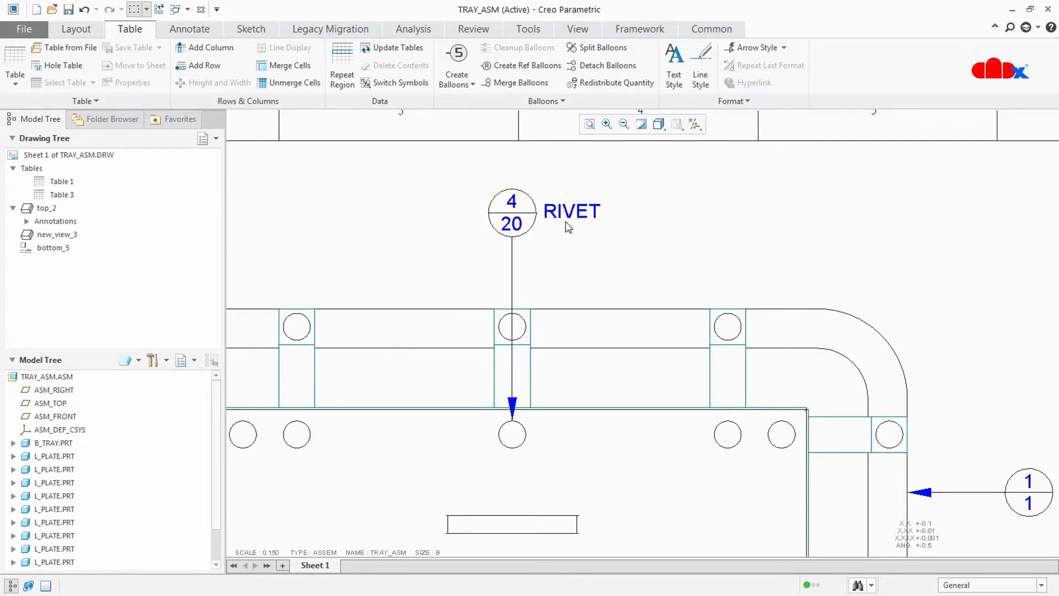
scroll(586, 232, "down", 3)
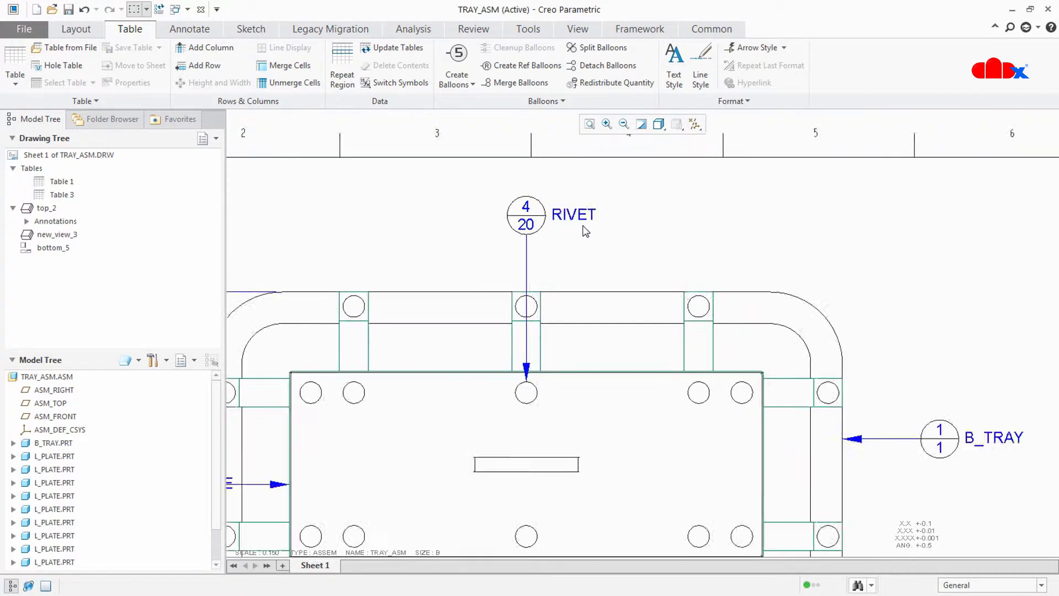
scroll(603, 265, "up", 1)
middle_click_drag(878, 334, 813, 339)
scroll(813, 339, "down", 2)
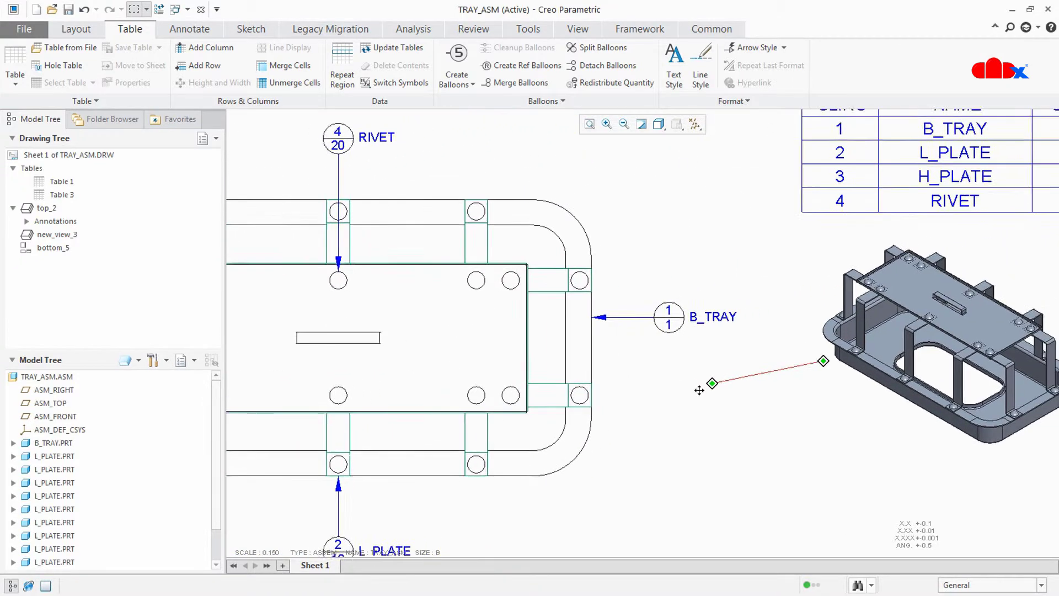
scroll(630, 399, "up", 2)
middle_click_drag(630, 399, 609, 416)
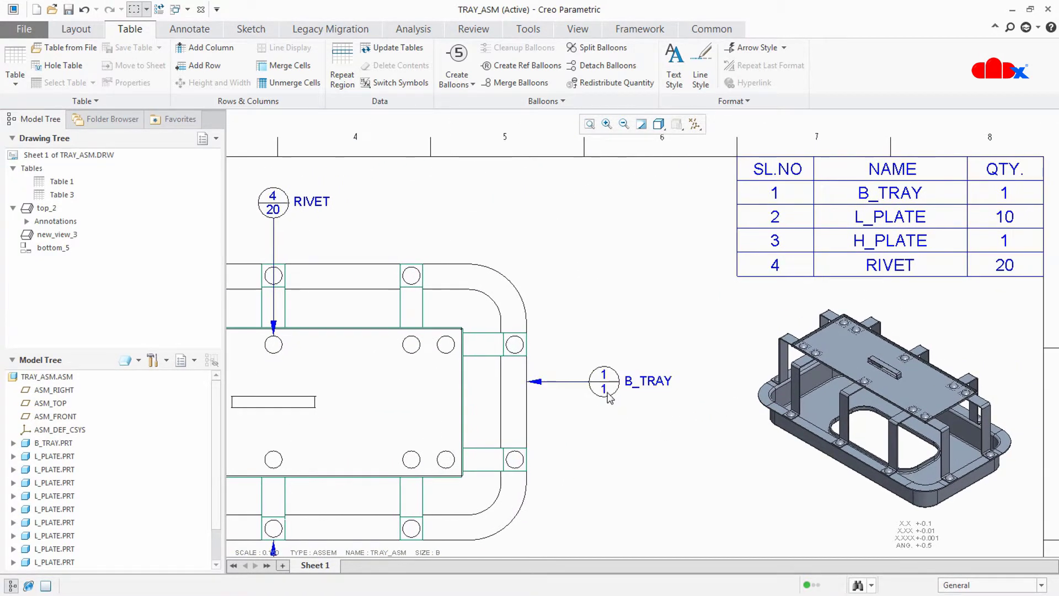
middle_click_drag(674, 403, 621, 426)
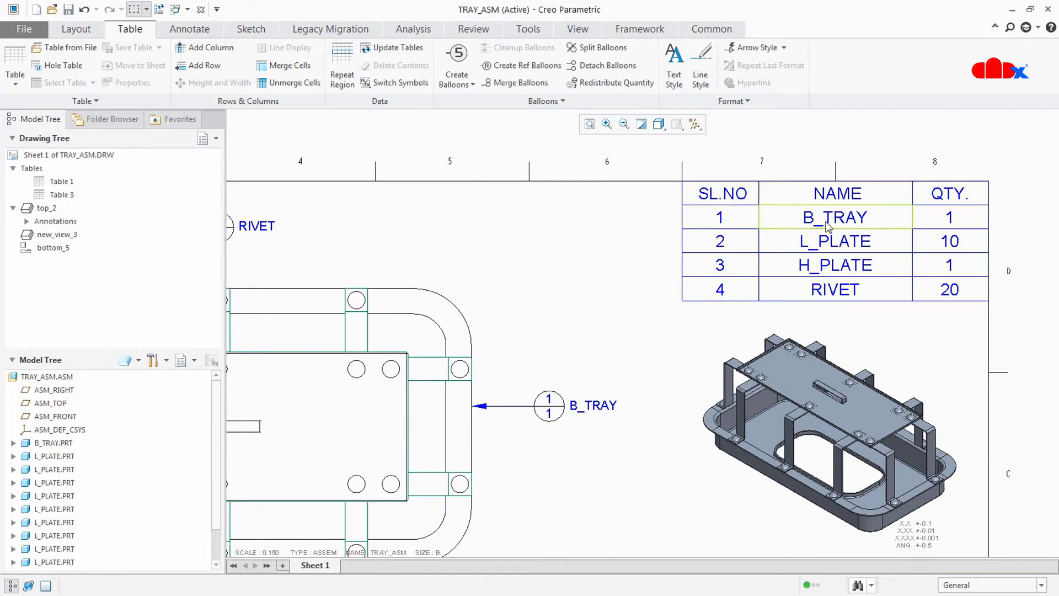
key("ctrl+d")
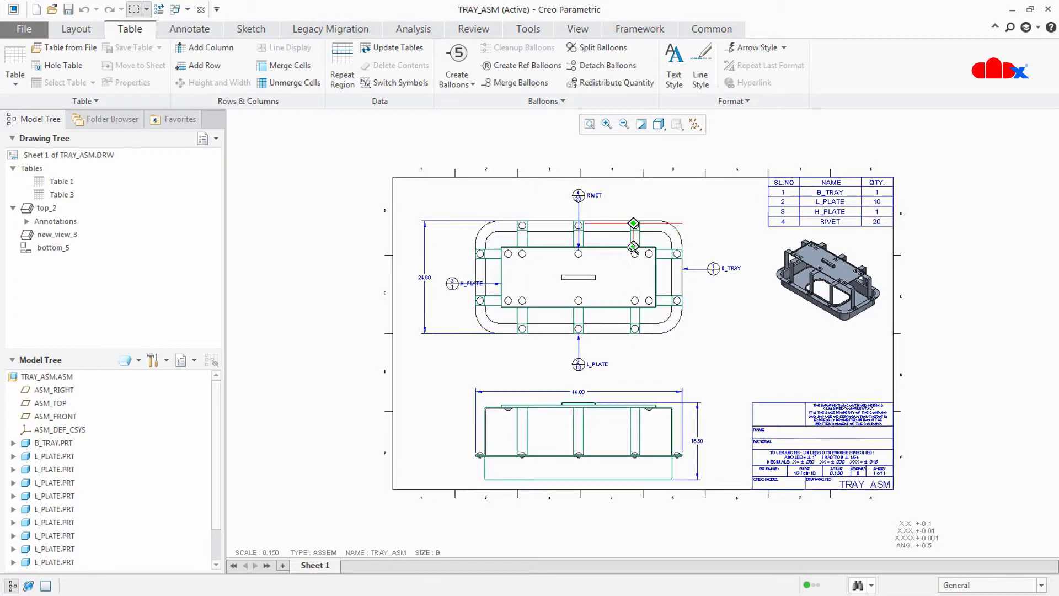
scroll(635, 225, "up", 3)
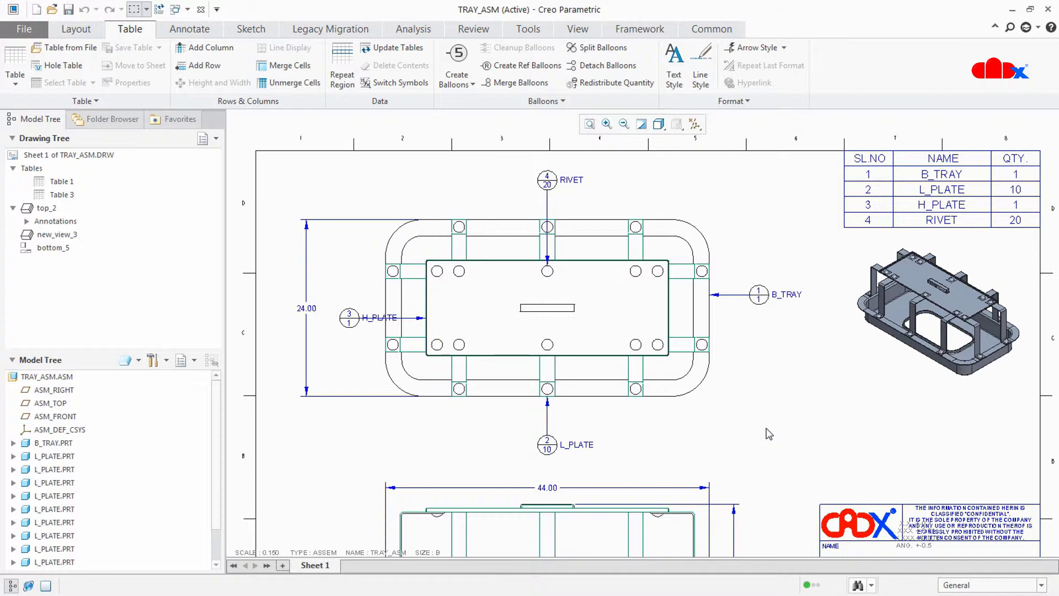
Change the BOM table's balloon type to Simple Circle so balloons show only part names like RIVET and B_TRAY
left_click(942, 208)
left_click(127, 82)
left_click(924, 159)
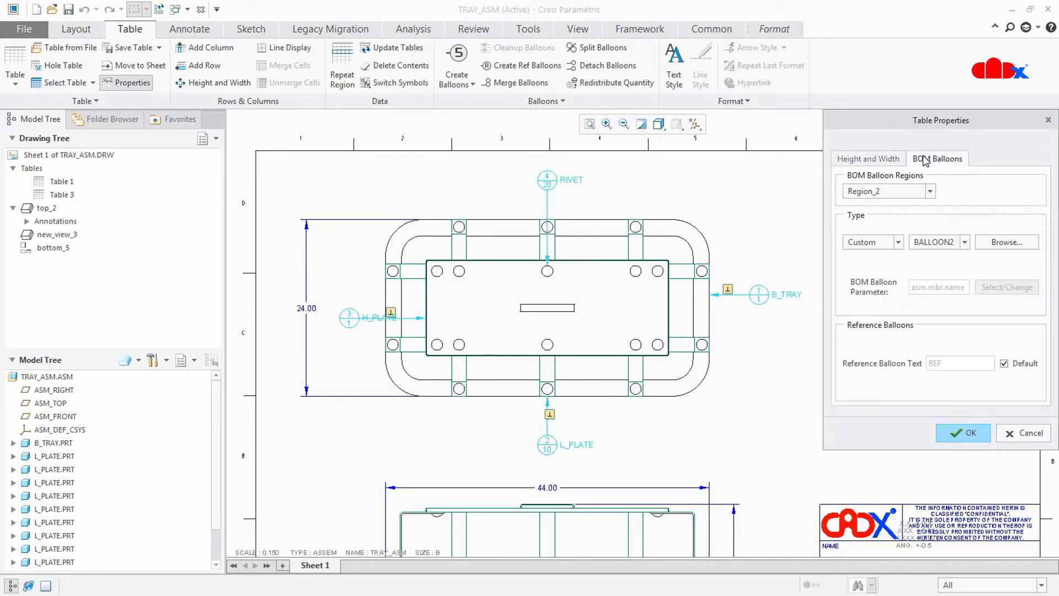
left_click(898, 243)
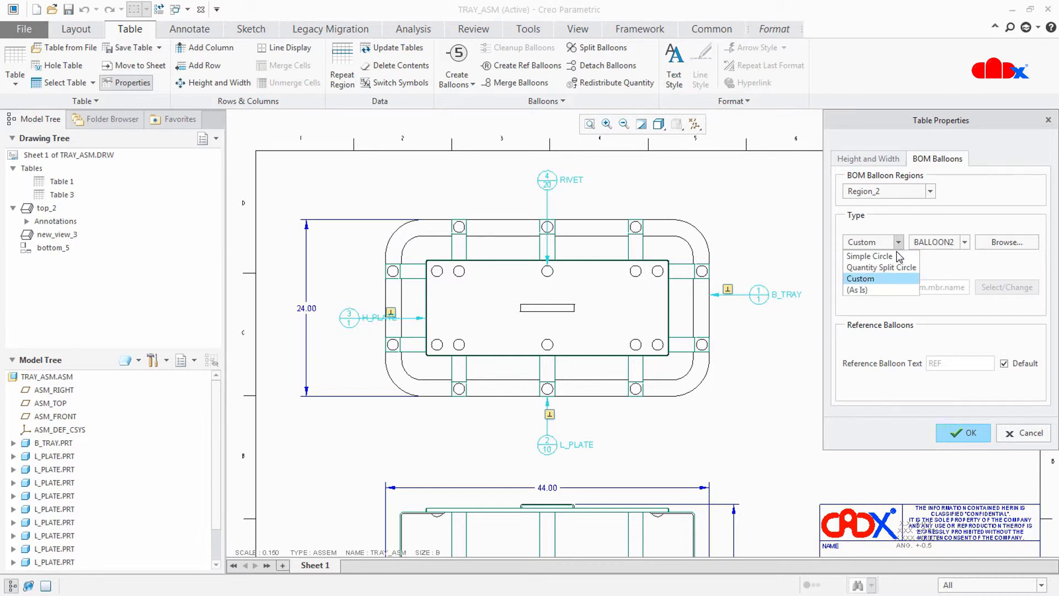
left_click(899, 257)
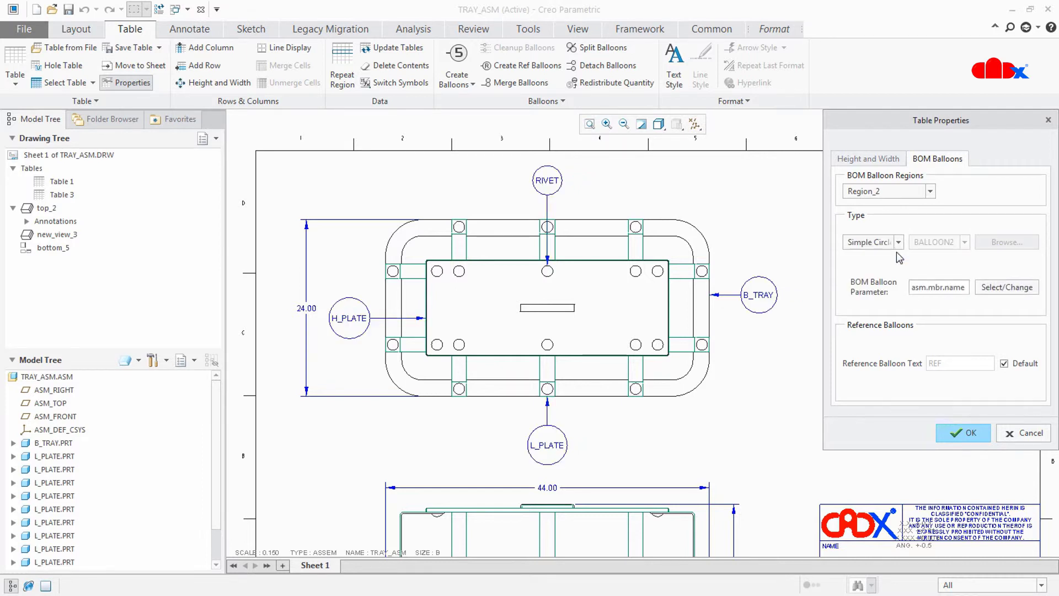
left_click(963, 434)
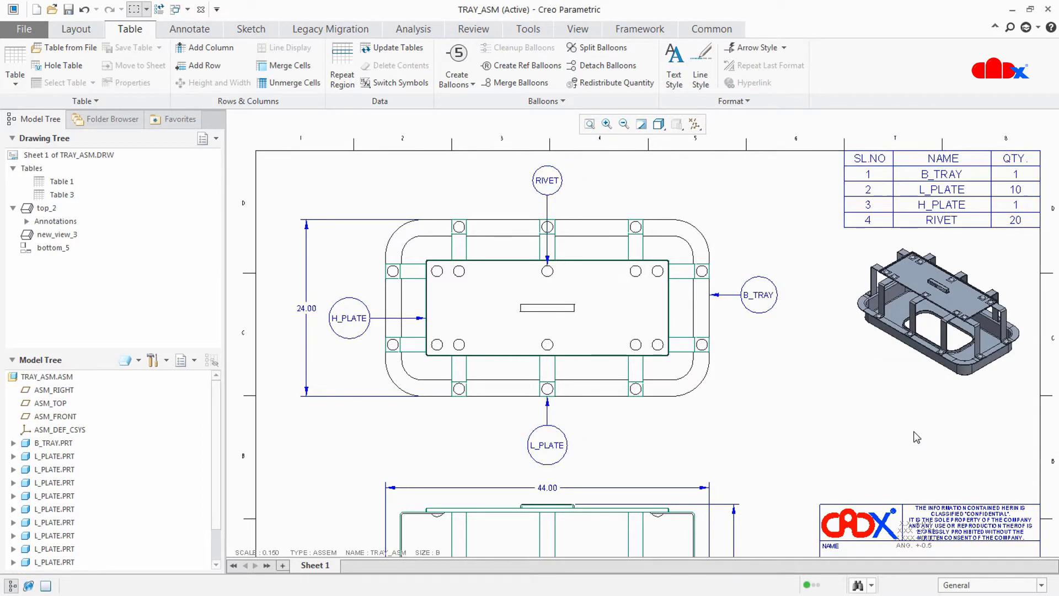